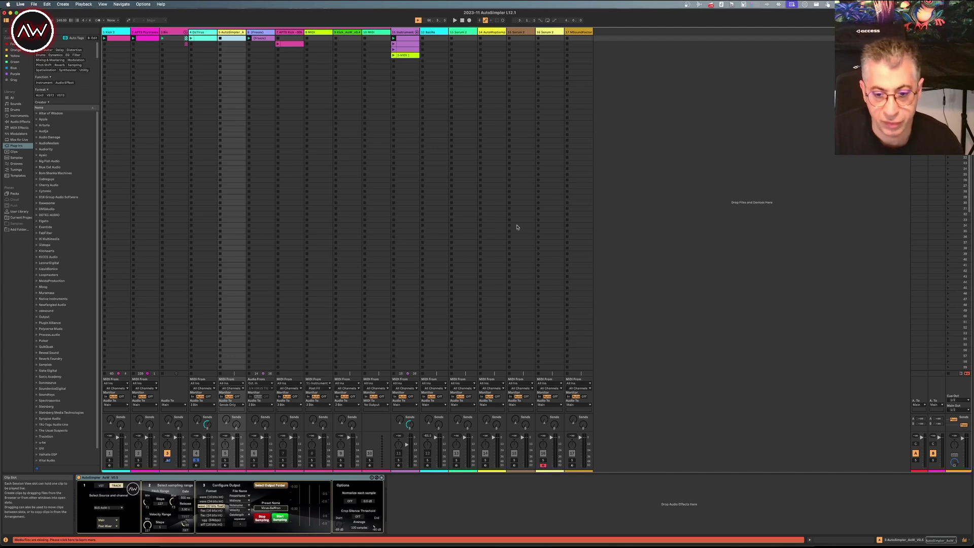
# Start playback of the set and unsolo track 4 so all tracks play together
pyautogui.press('space')
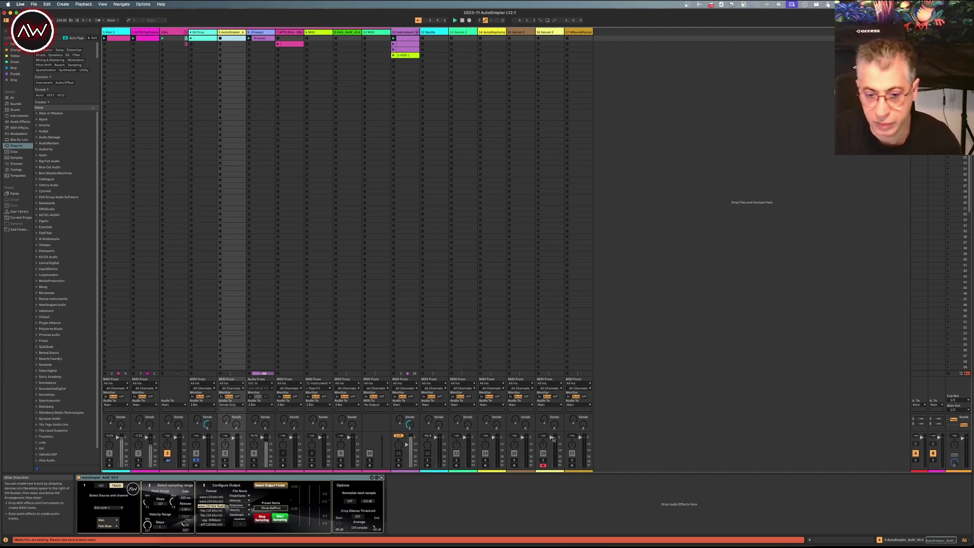
pyautogui.click(196, 460)
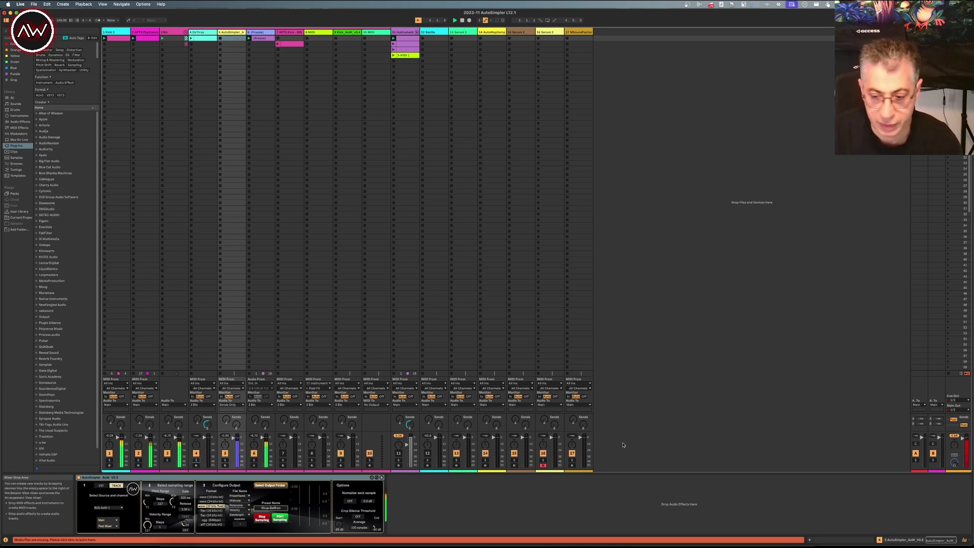
pyautogui.click(752, 545)
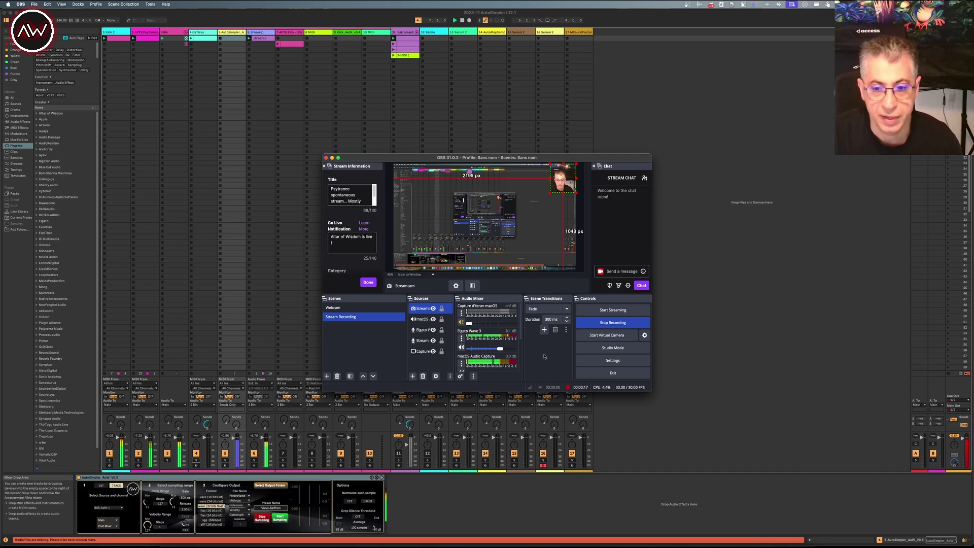
pyautogui.click(595, 318)
pyautogui.click(659, 320)
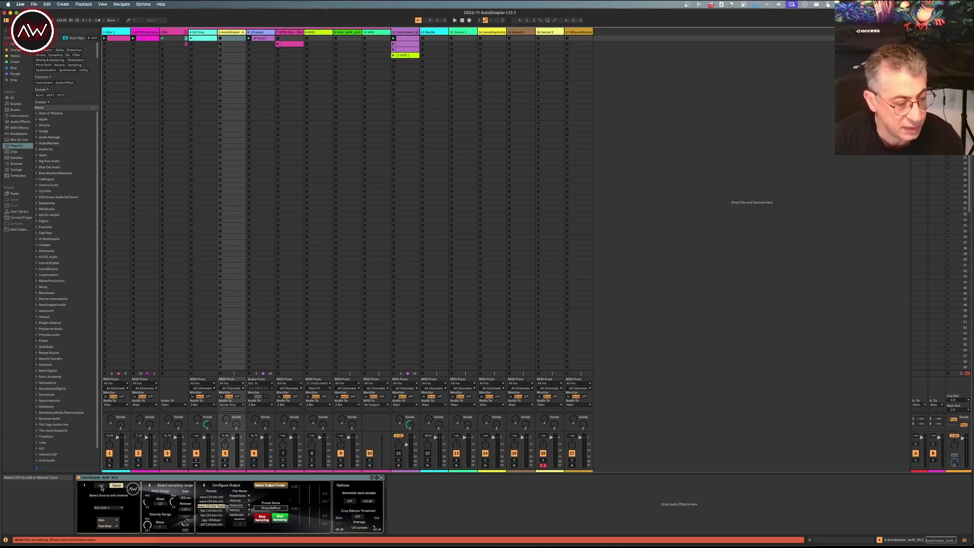
# Switch AutoSimpler's source from bx_oberhausen to the Spire VST3 plugin and show Spire's window
pyautogui.click(101, 487)
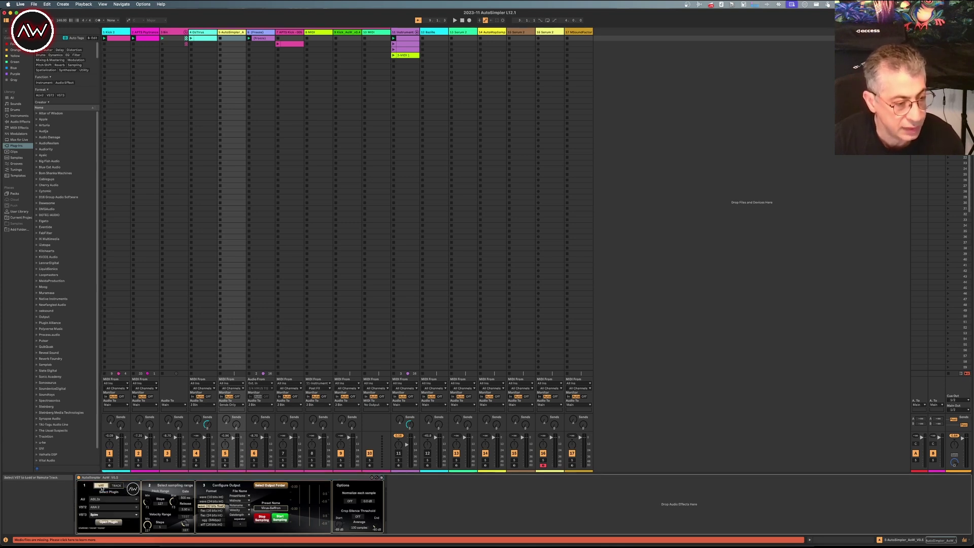
pyautogui.click(99, 514)
pyautogui.click(99, 515)
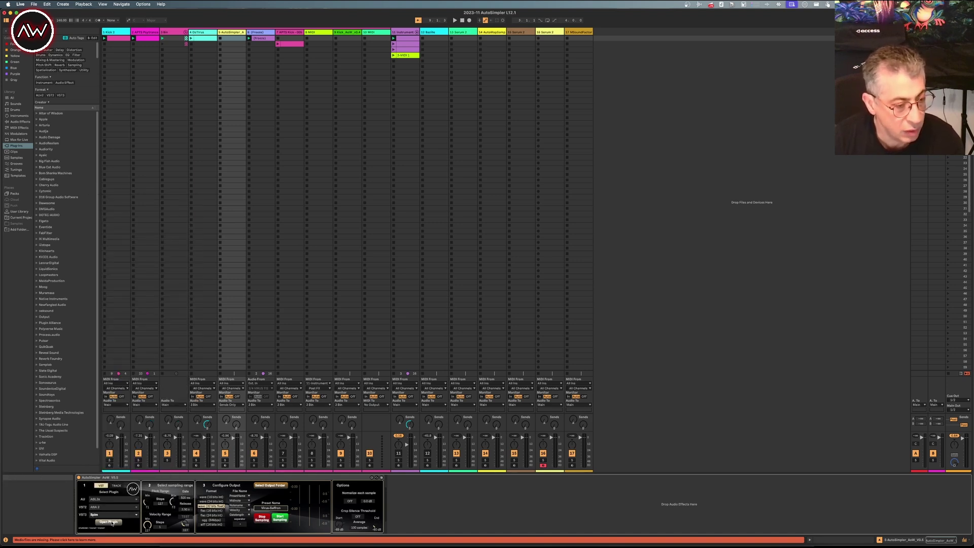
pyautogui.click(110, 522)
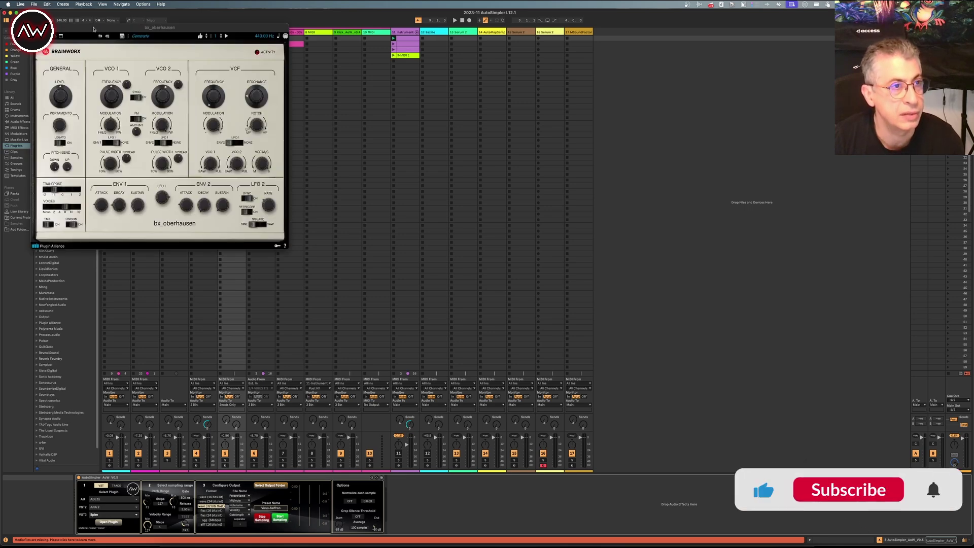
pyautogui.click(109, 522)
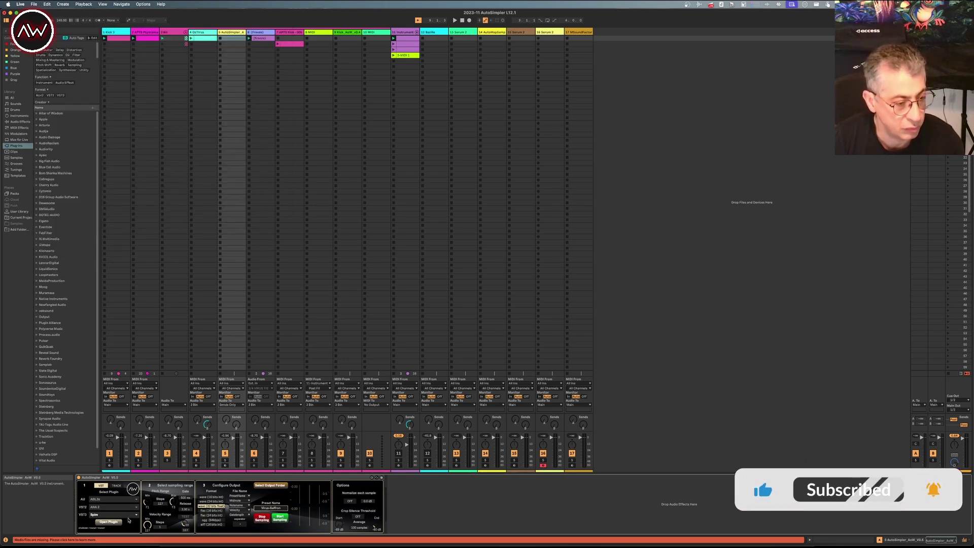
pyautogui.click(127, 515)
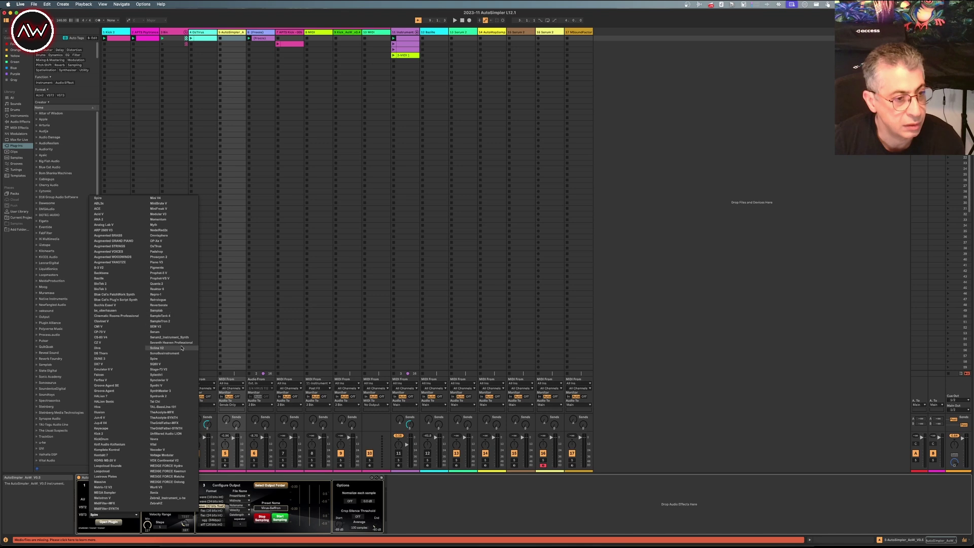
pyautogui.click(168, 360)
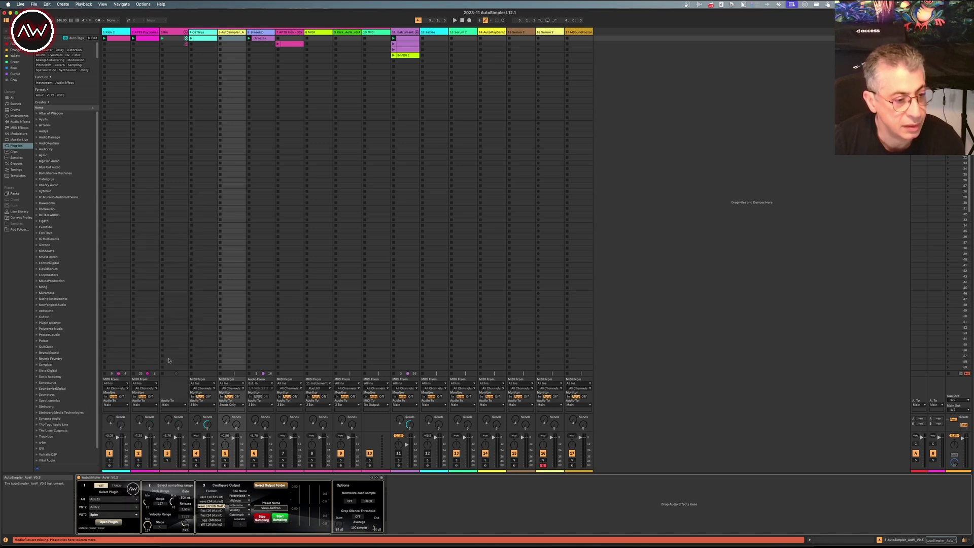
pyautogui.click(107, 522)
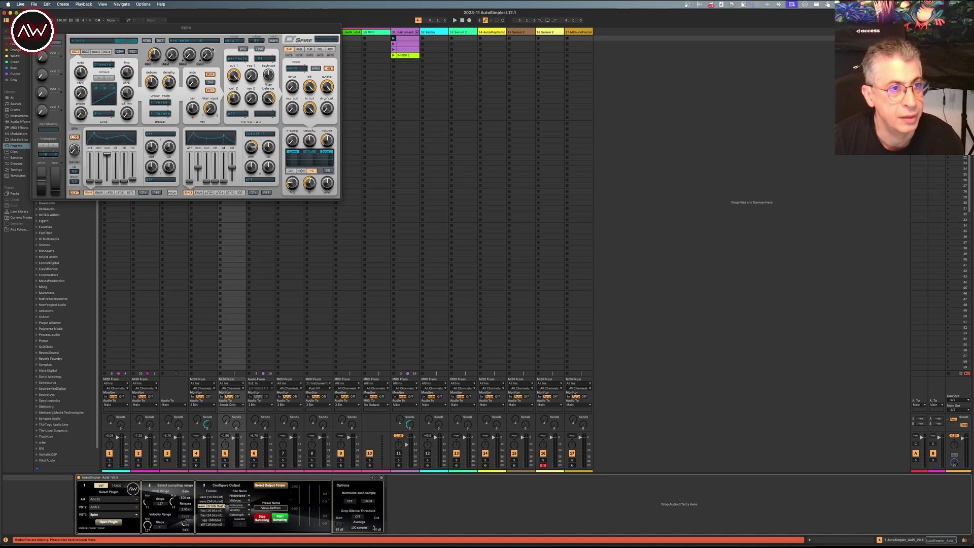
# Drag the Spire window to the screen centre, then close and reopen it
pyautogui.moveTo(220, 31); pyautogui.dragTo(482, 182)
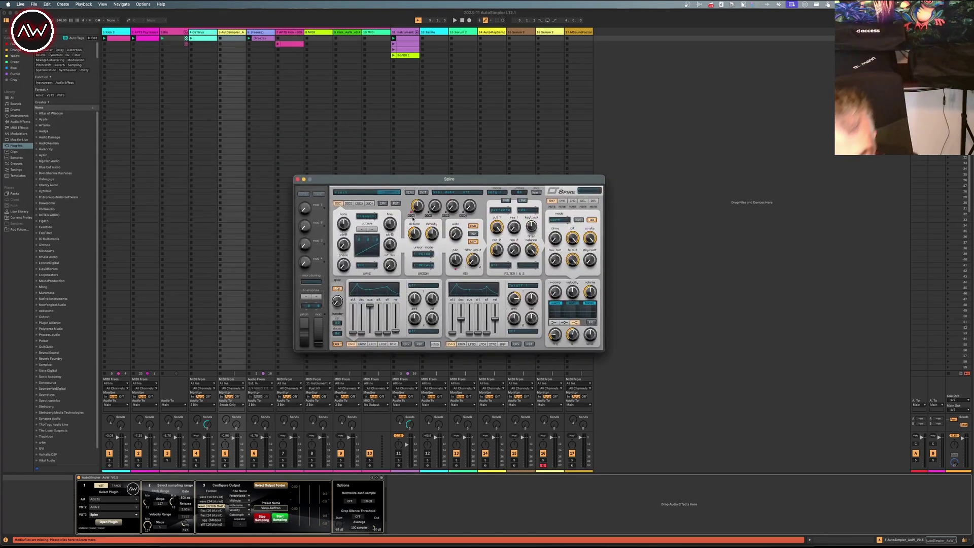
pyautogui.click(236, 34)
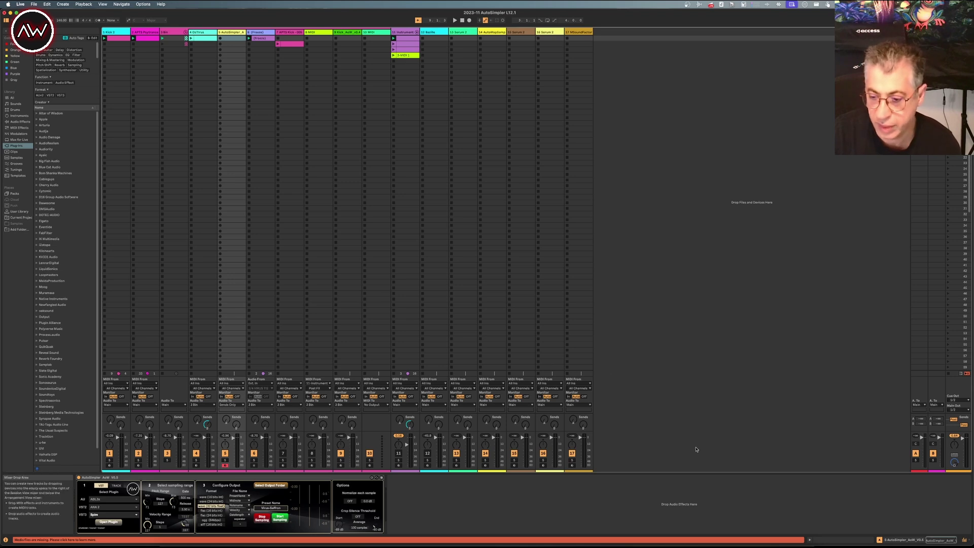
pyautogui.click(109, 522)
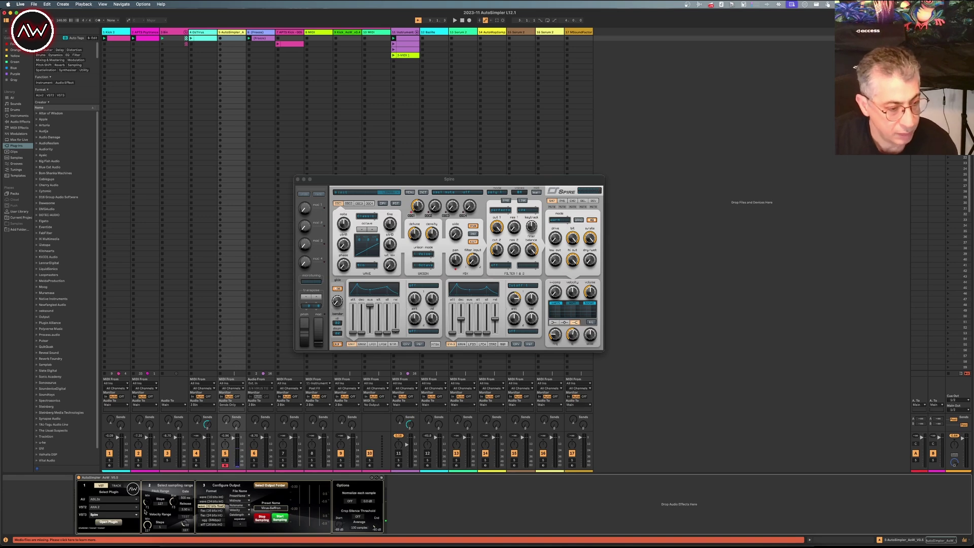
# Close the Spire window and play three AutoSimpler test notes of the Spire sound
pyautogui.click(298, 181)
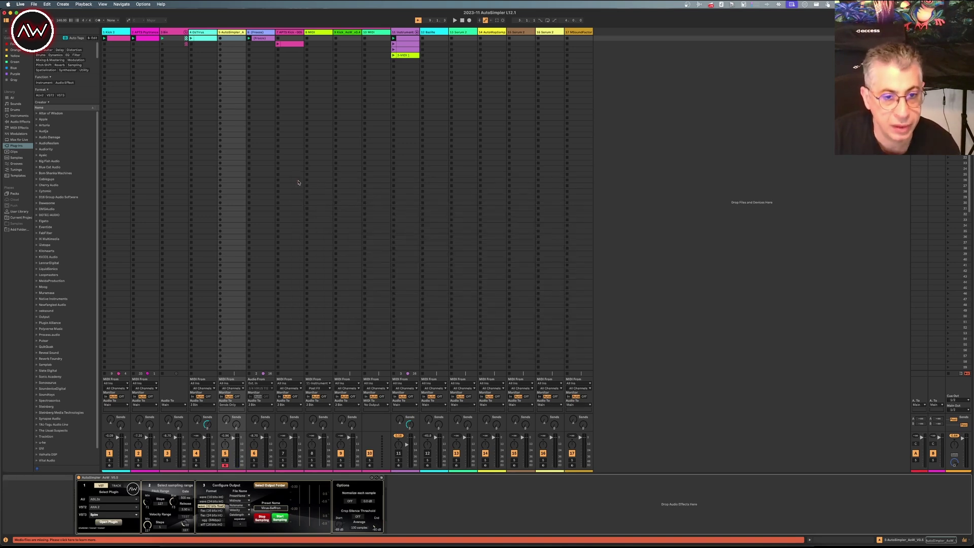
pyautogui.click(185, 517)
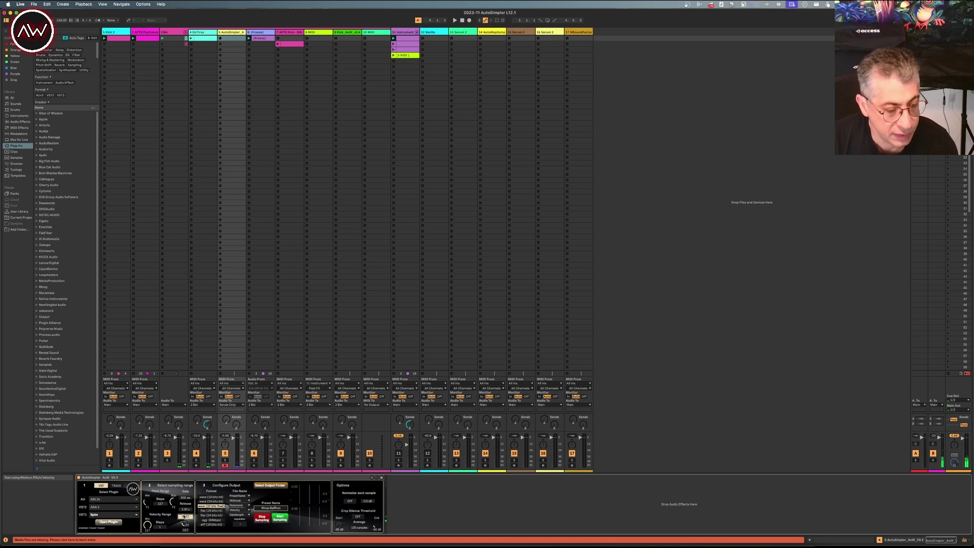
pyautogui.click(184, 516)
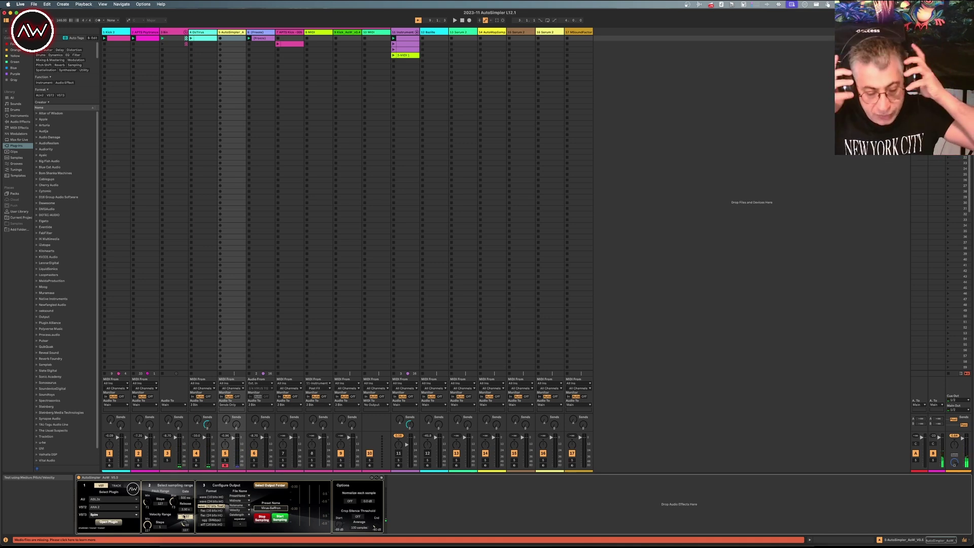
pyautogui.click(184, 516)
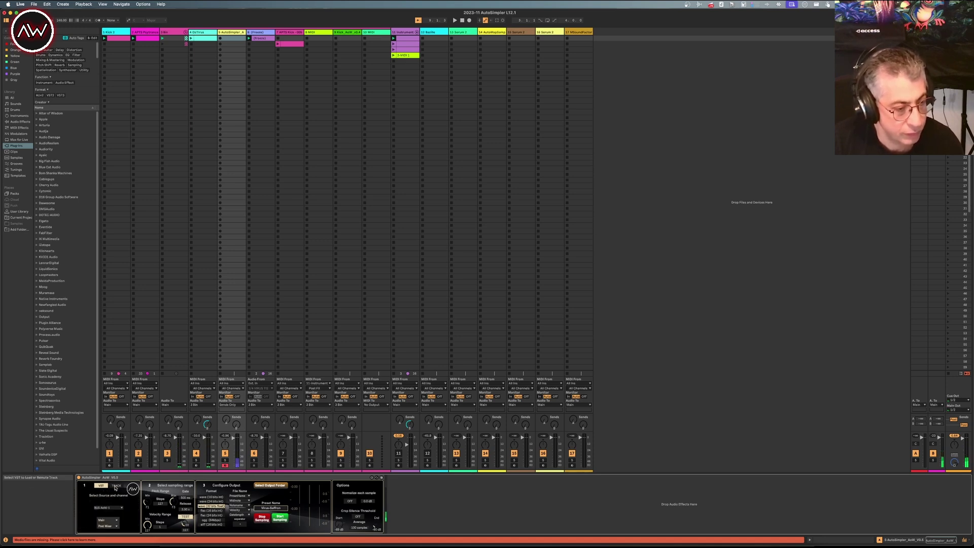
# Reselect the AutoSimpler track, toggle its solo, and route its Audio To output to Main
pyautogui.click(183, 517)
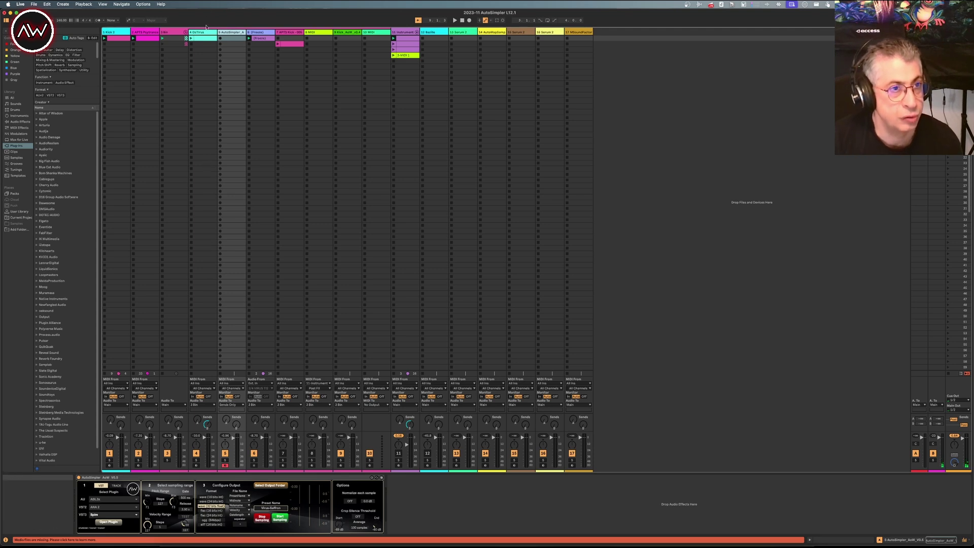
pyautogui.click(212, 111)
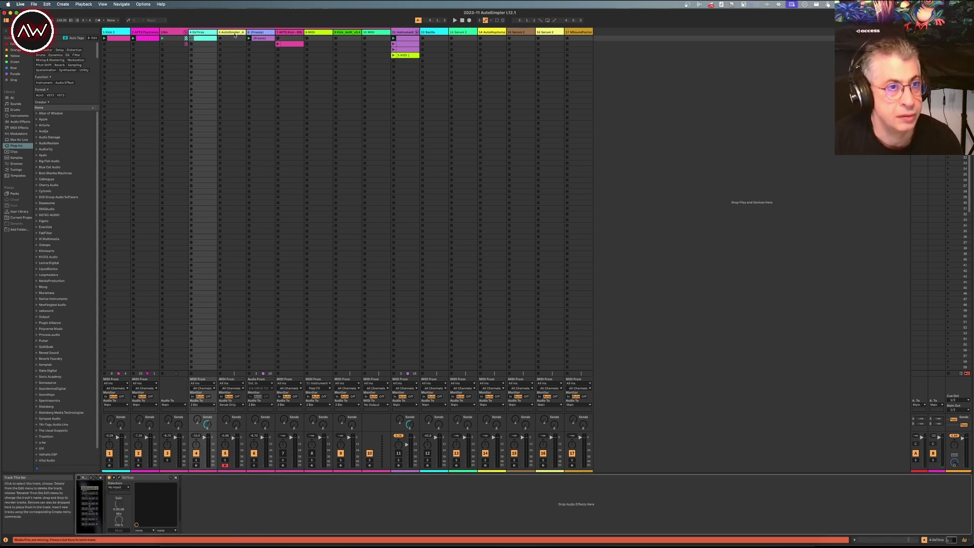
pyautogui.click(242, 254)
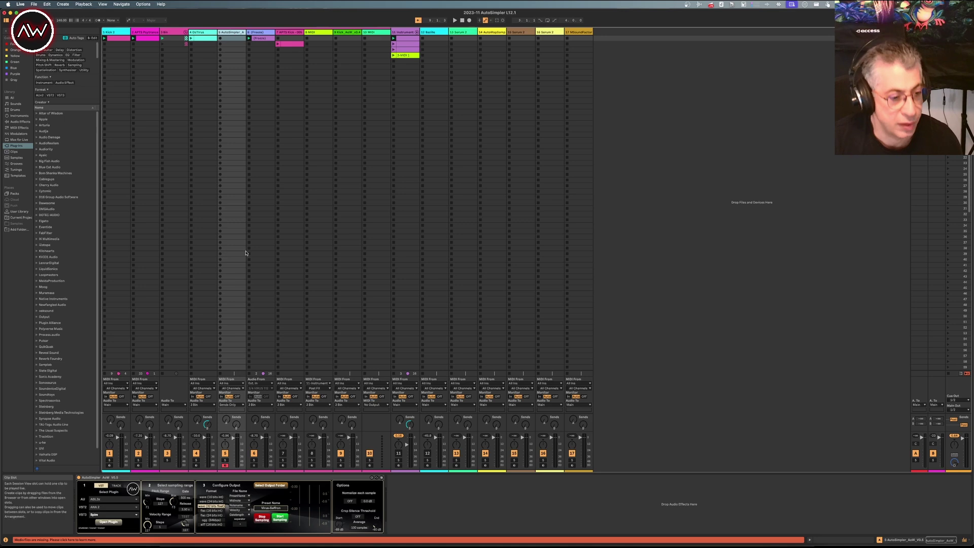
pyautogui.click(185, 516)
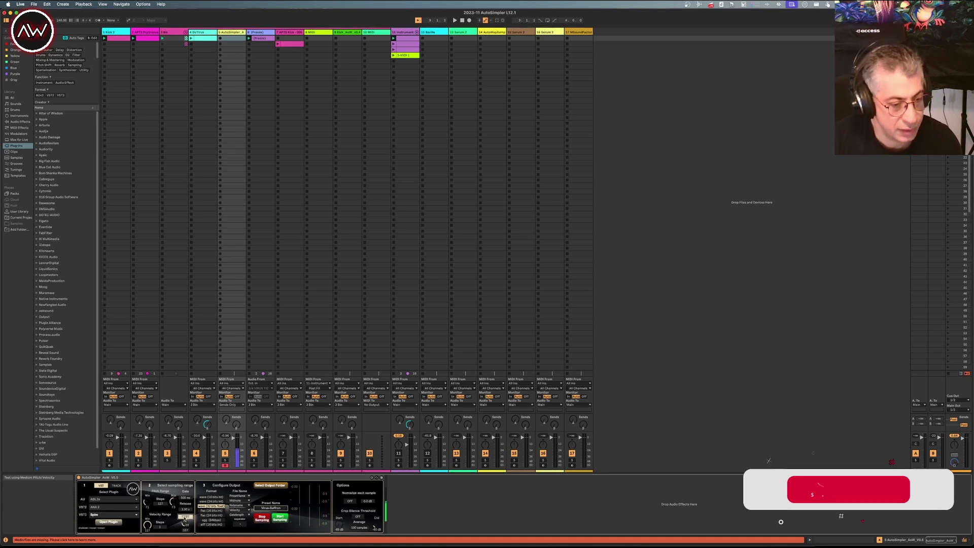
pyautogui.click(253, 459)
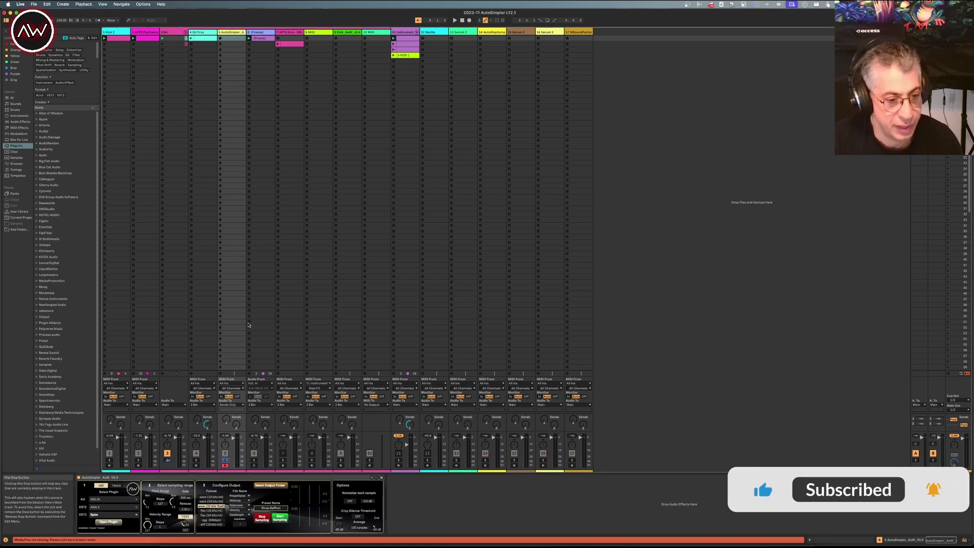
pyautogui.click(233, 404)
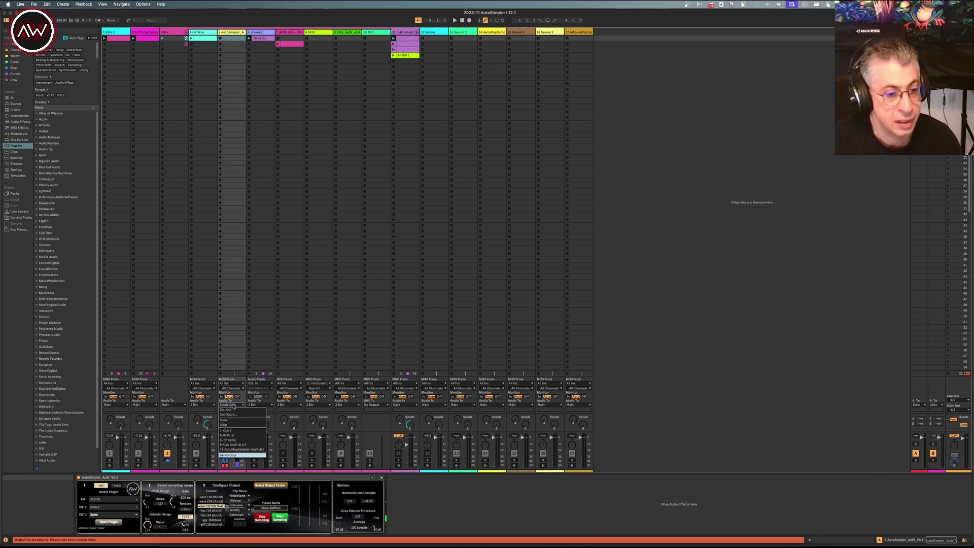
pyautogui.click(238, 423)
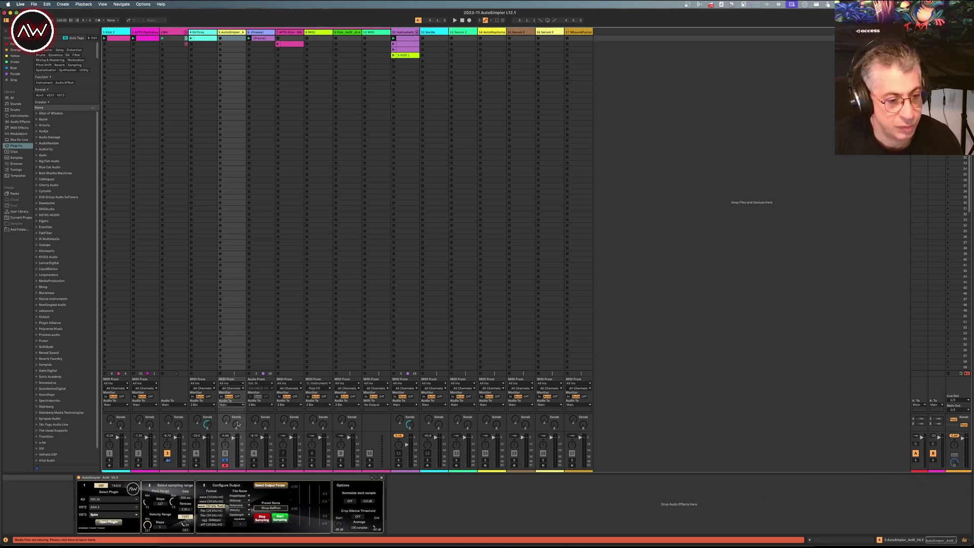
# Load the PL Crystal preset from the Plucks category of Spire's library
pyautogui.click(110, 522)
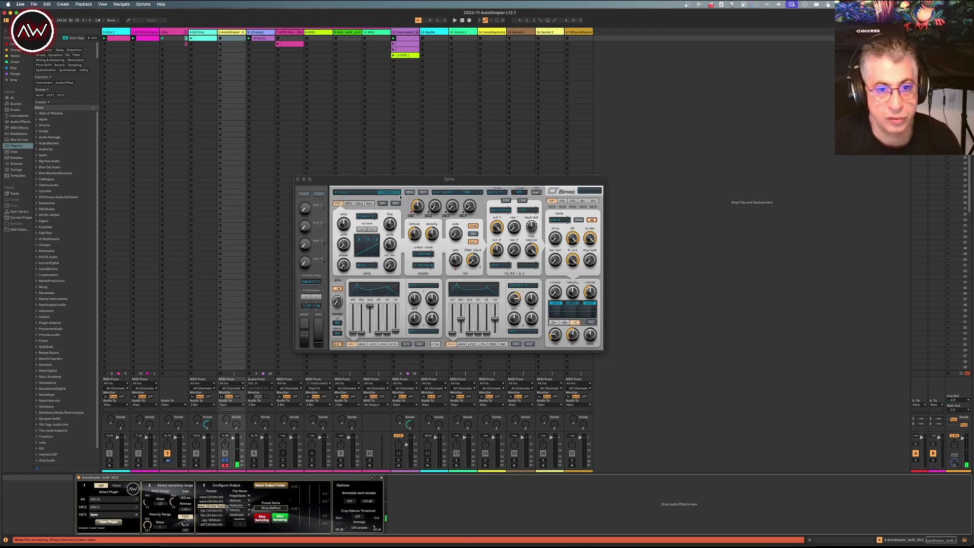
pyautogui.click(392, 194)
pyautogui.click(353, 252)
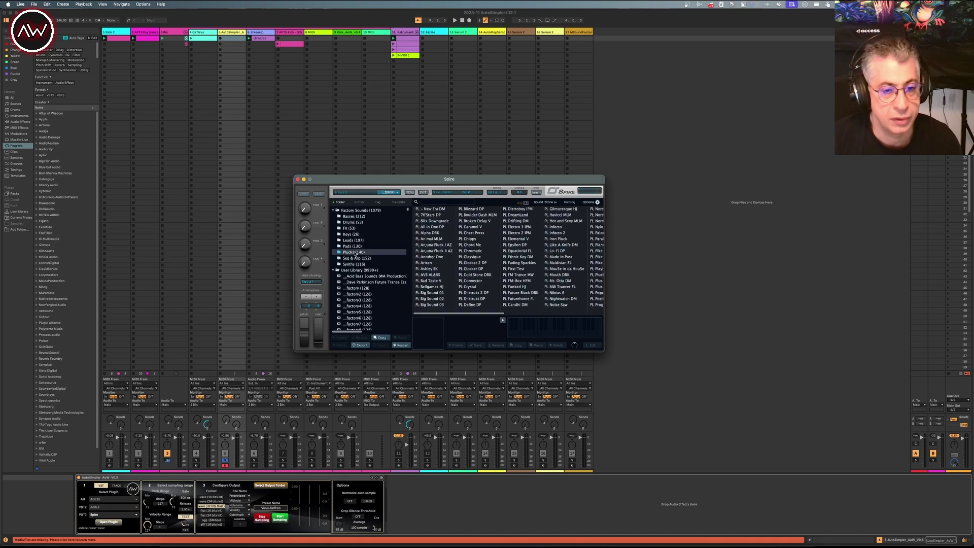
pyautogui.click(472, 287)
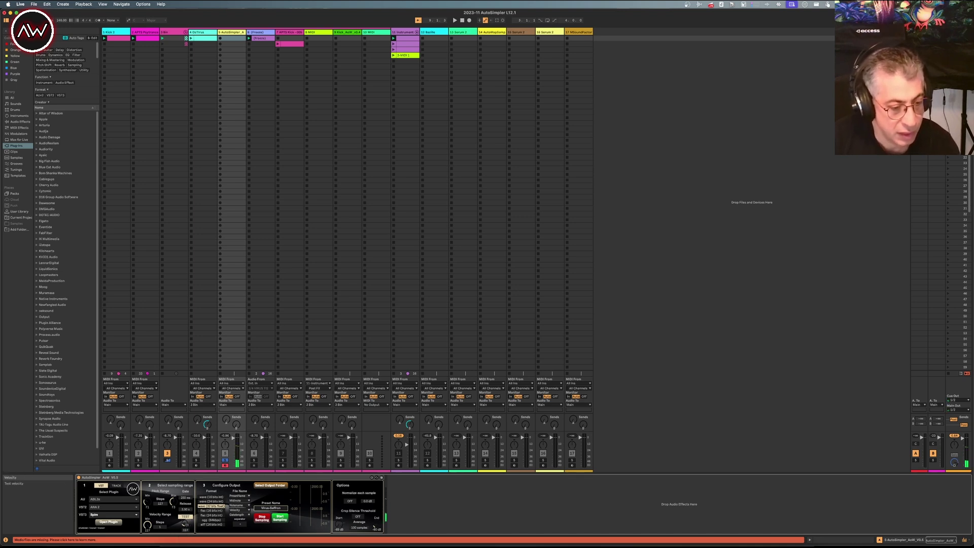
# Raise the velocity range maximum to 104, with test notes before and after
pyautogui.click(186, 531)
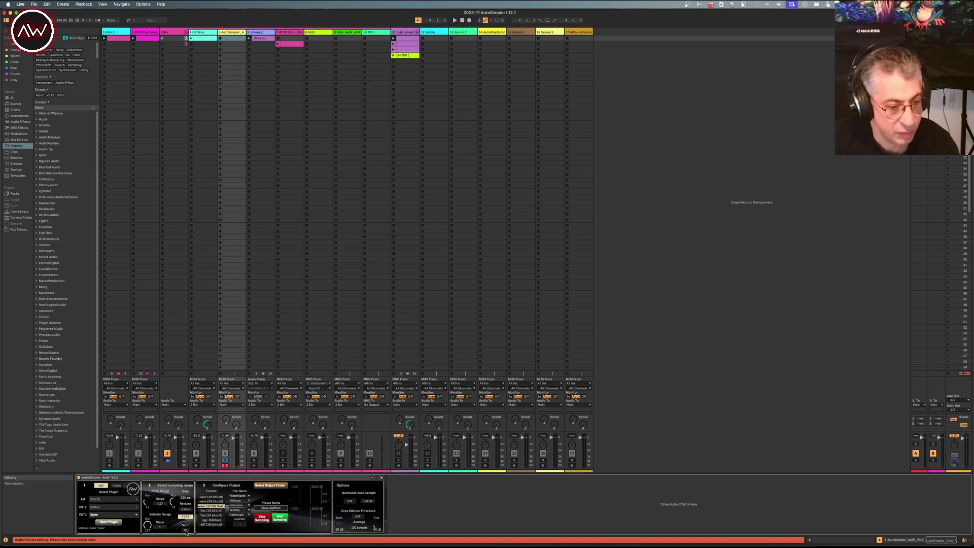
pyautogui.moveTo(186, 532); pyautogui.dragTo(186, 512)
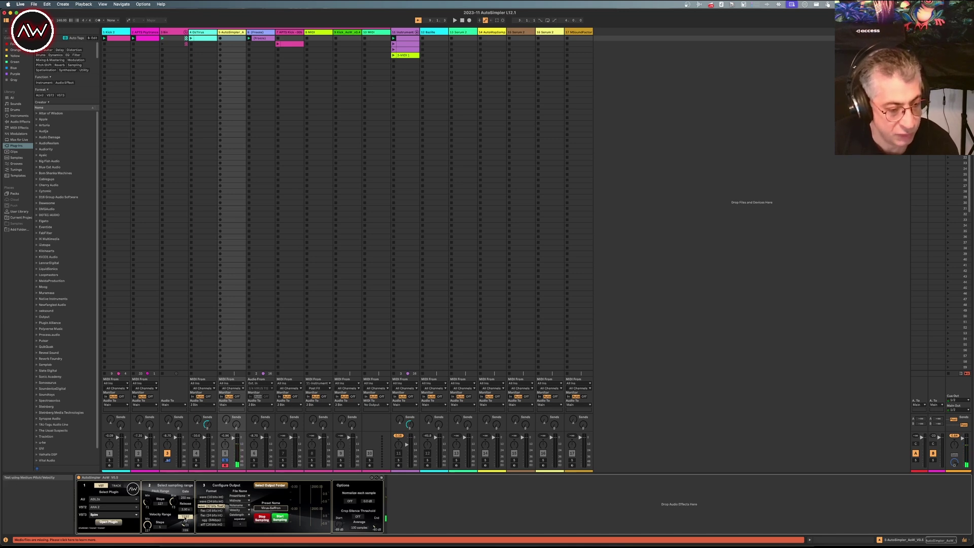
pyautogui.click(185, 517)
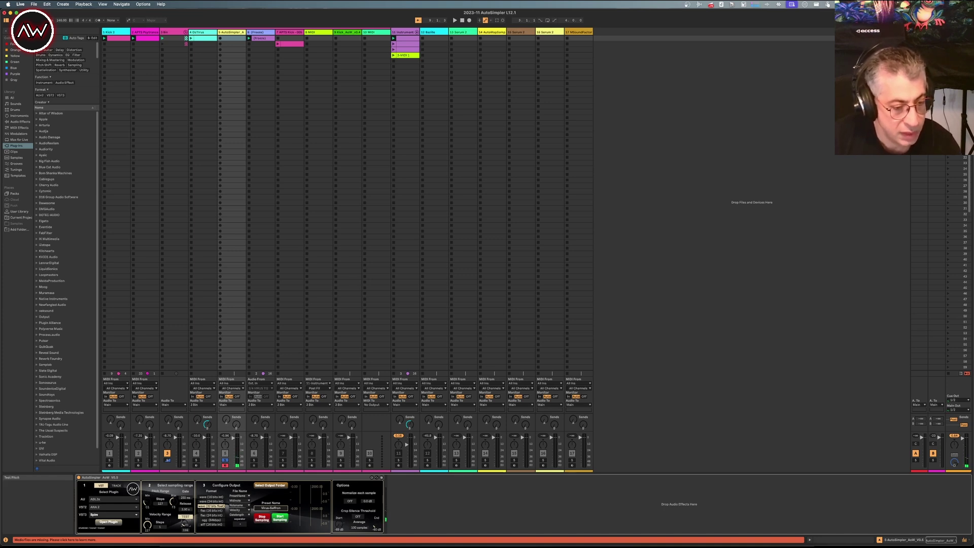
# Play another test note of the PL Crystal preset
pyautogui.click(185, 516)
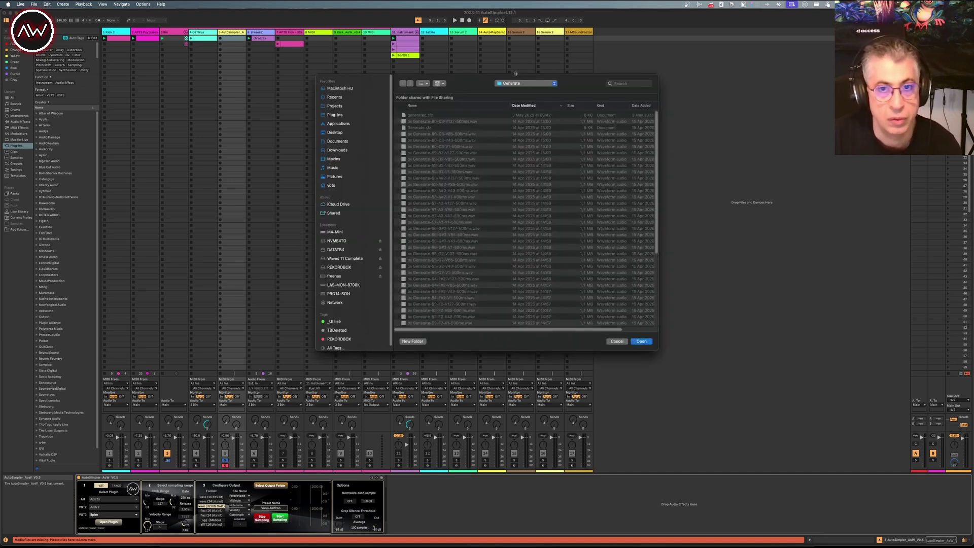
# Create a 'Spire' folder on the Desktop and choose it as the output folder
pyautogui.click(523, 82)
pyautogui.click(523, 91)
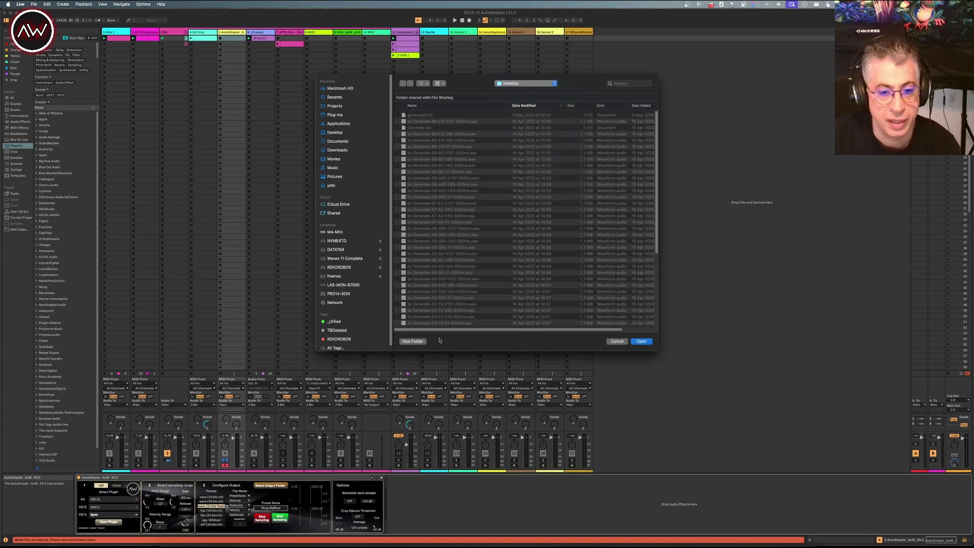
pyautogui.click(416, 343)
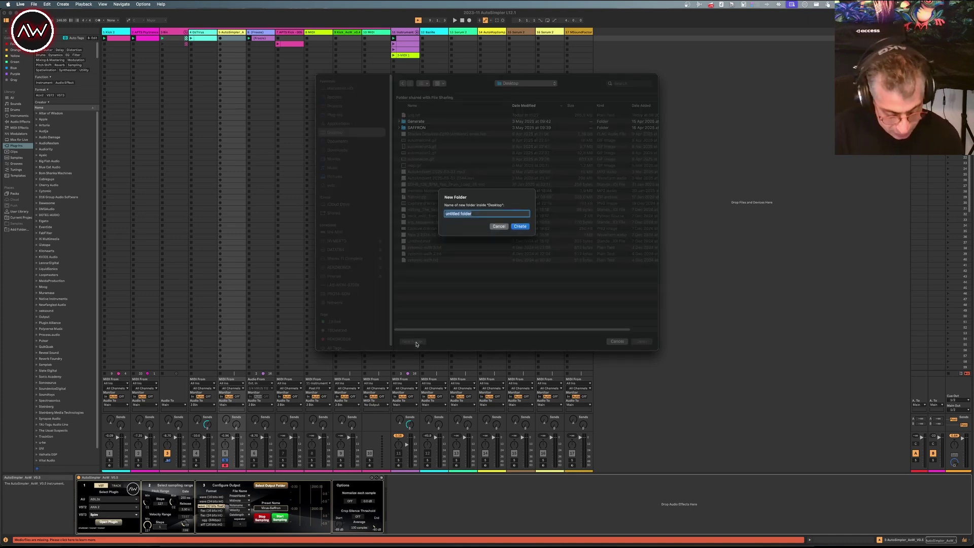
pyautogui.write('Spire')
pyautogui.press('Return')
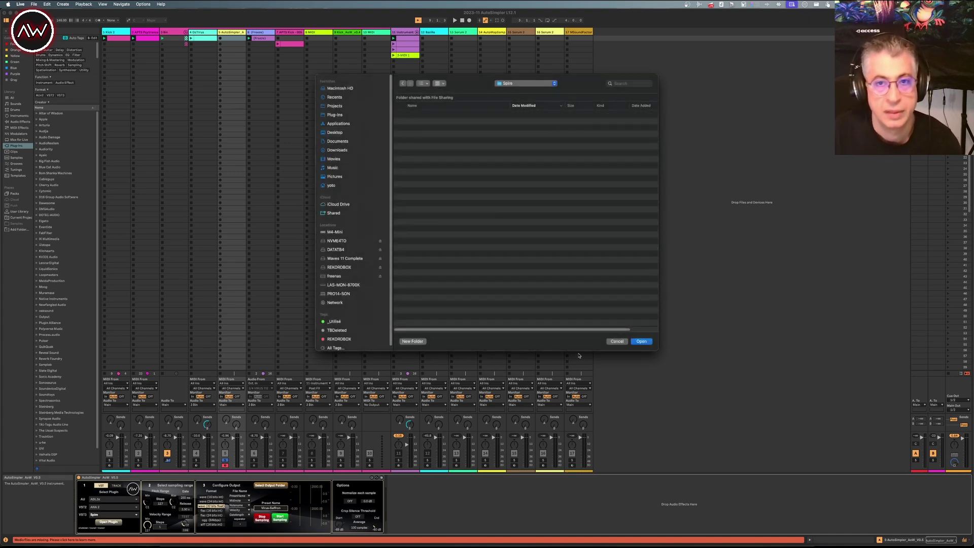
pyautogui.click(641, 341)
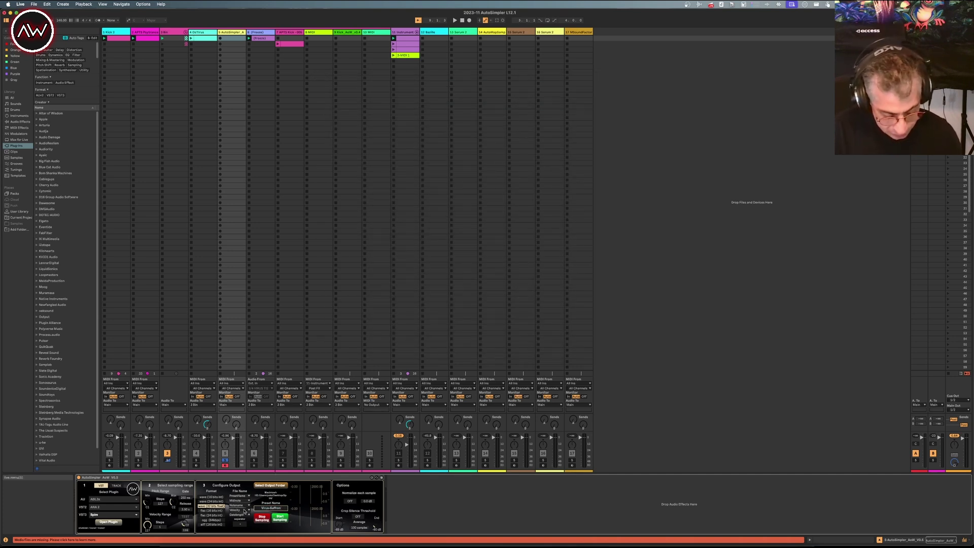
# Change the output preset name to 'Spire-Mine'
pyautogui.write('Spire')
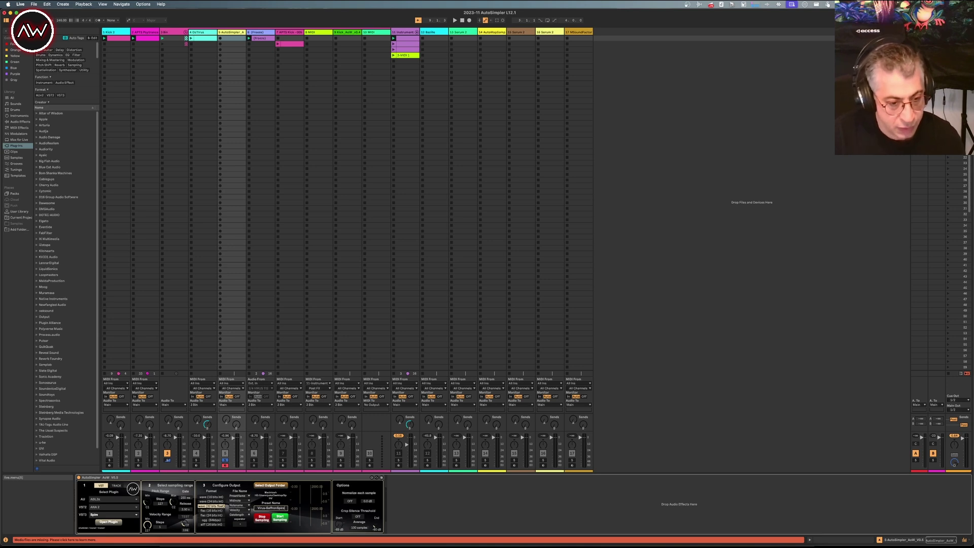
pyautogui.press('BackSpace')
pyautogui.press('BackSpace')
pyautogui.press('BackSpace')
pyautogui.press('BackSpace')
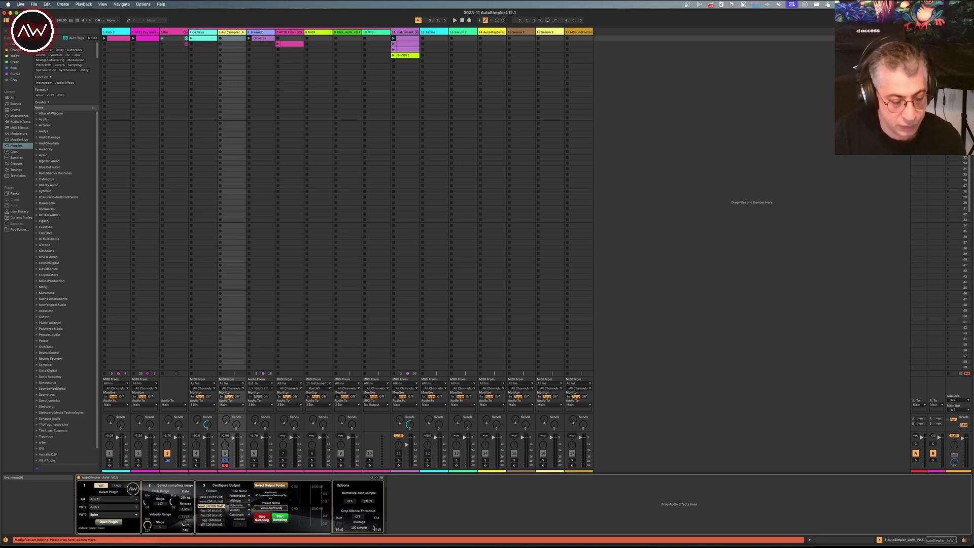
pyautogui.press('BackSpace')
pyautogui.press('BackSpace')
pyautogui.press('BackSpace')
pyautogui.press('BackSpace')
pyautogui.press('BackSpace')
pyautogui.press('BackSpace')
pyautogui.press('BackSpace')
pyautogui.press('BackSpace')
pyautogui.press('BackSpace')
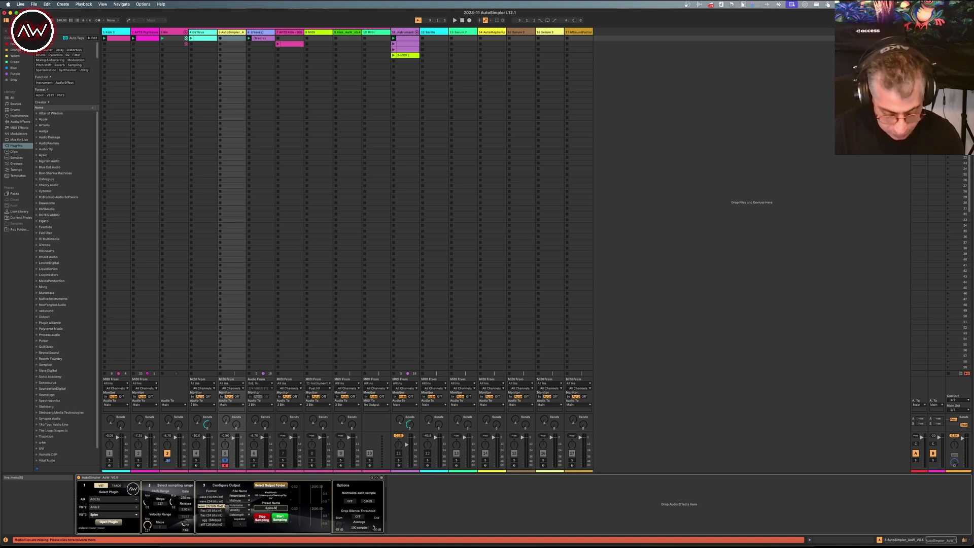
pyautogui.write('e')
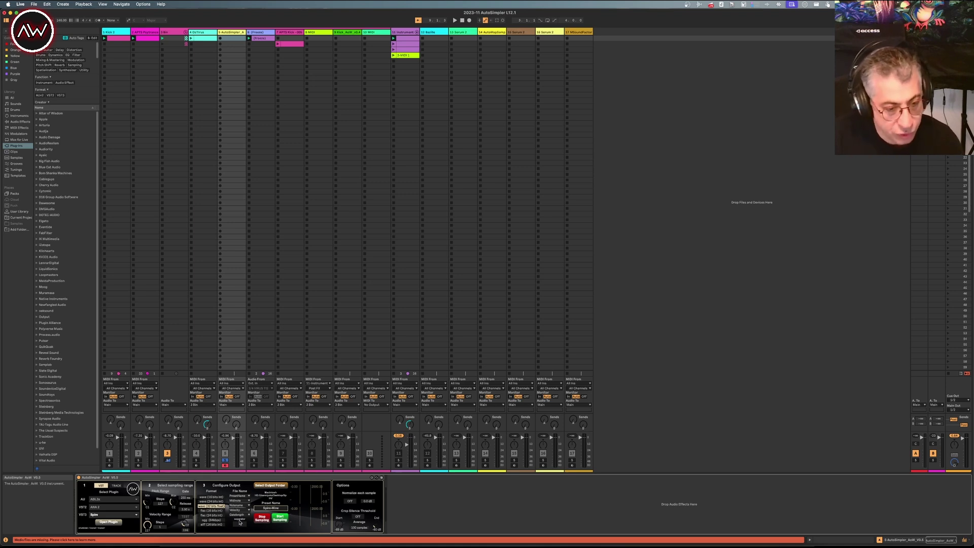
# Set the fourth and fifth file-name parts to Empty, dropping velocity and gate length
pyautogui.click(241, 496)
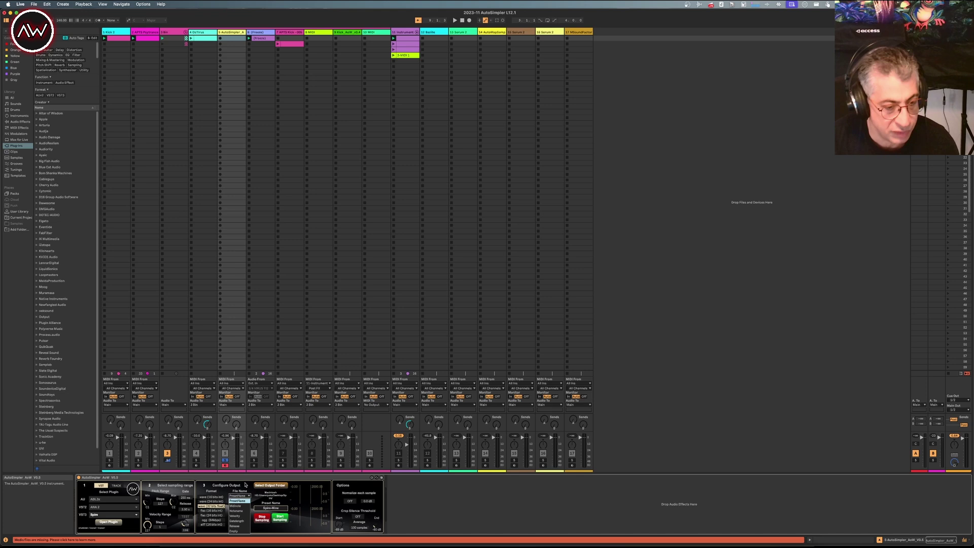
pyautogui.click(242, 497)
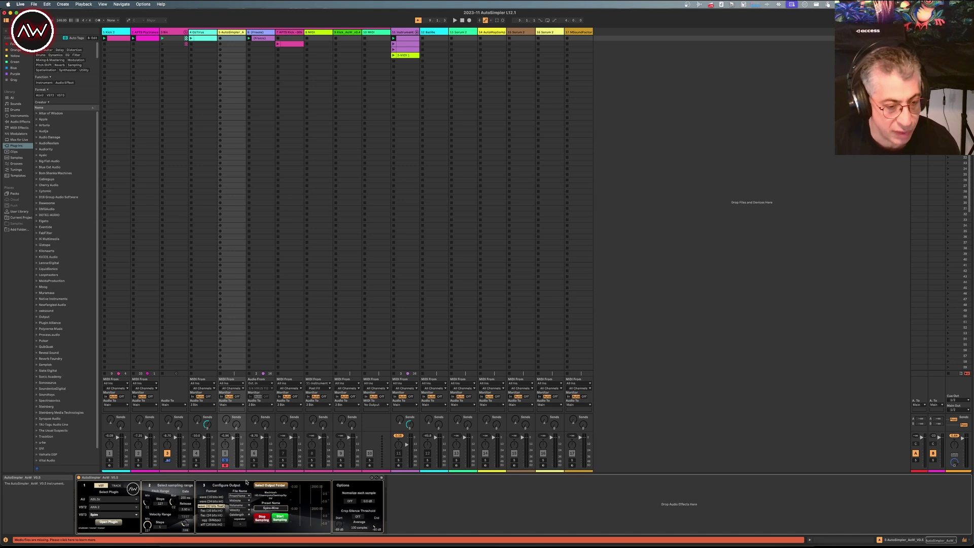
pyautogui.click(240, 516)
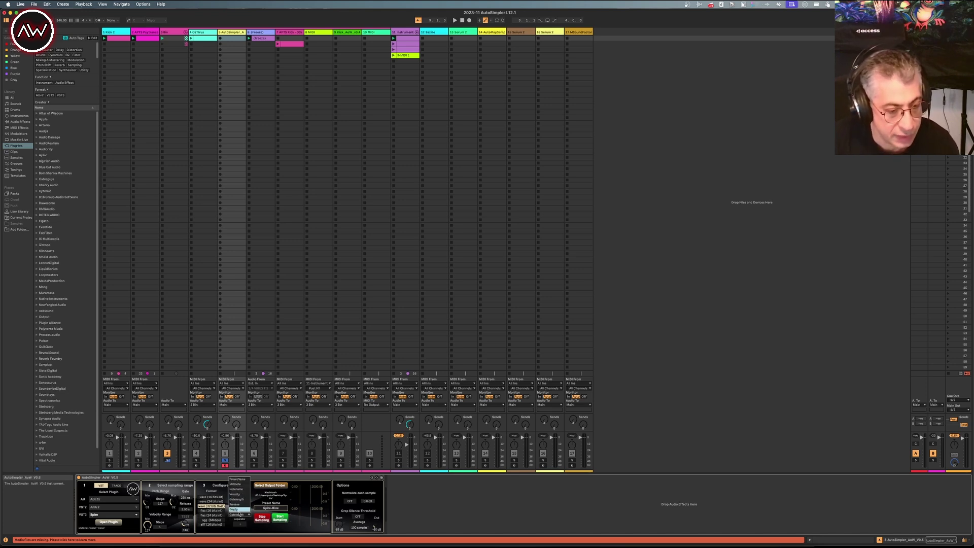
pyautogui.click(242, 513)
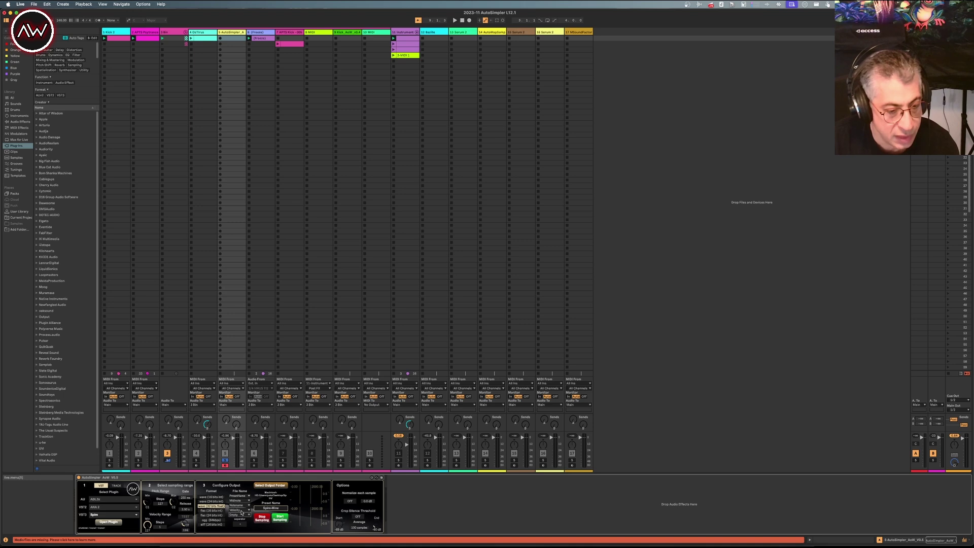
pyautogui.click(242, 510)
pyautogui.click(242, 509)
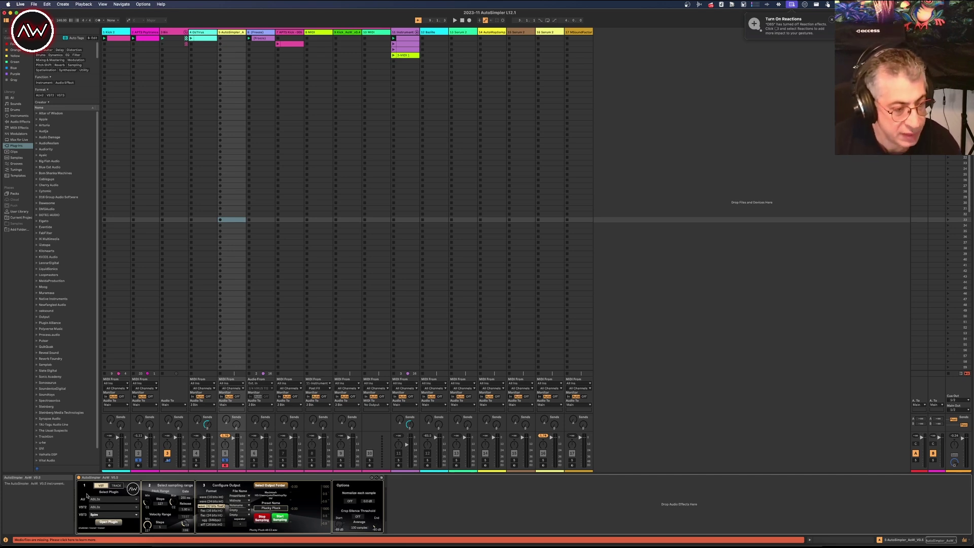
# Open and close Spire, play a TEST note, then show track 2's Simpler with its waveform
pyautogui.click(108, 521)
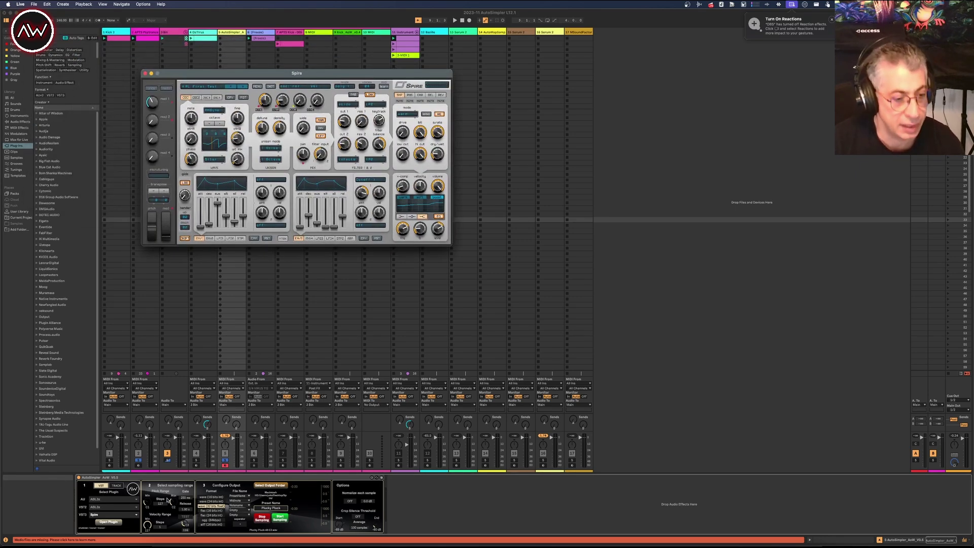
pyautogui.click(186, 517)
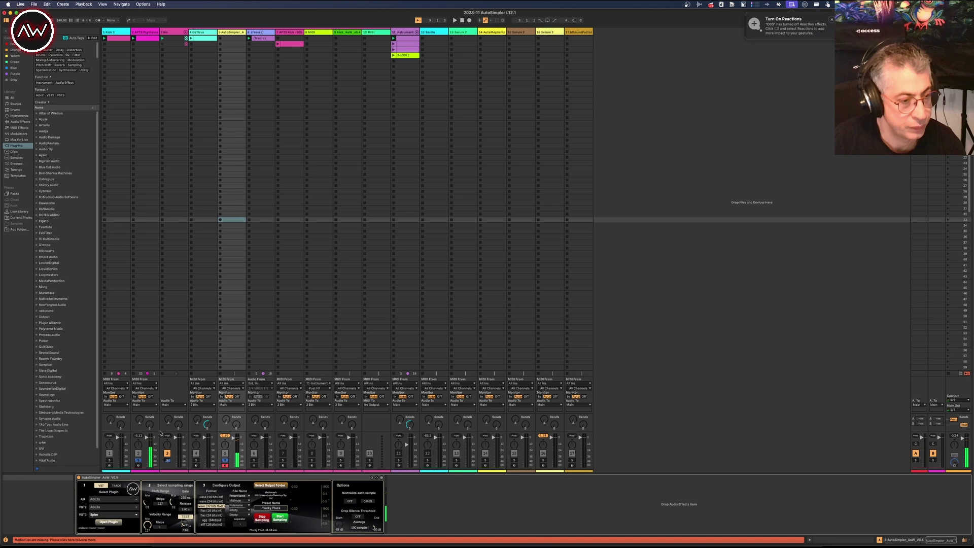
pyautogui.click(151, 36)
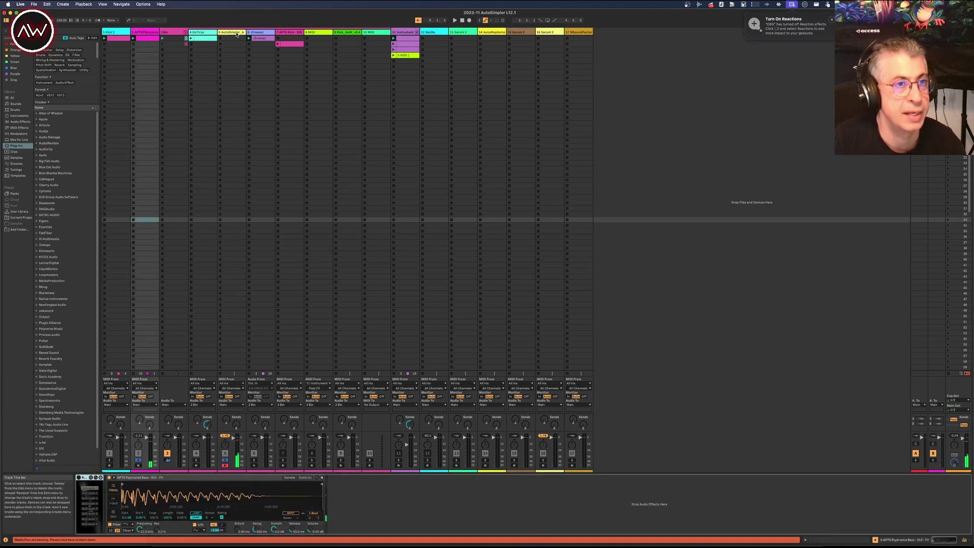
# Move the selection back to track 5 (AutoSimpler_A) so its AutoSimpler device shows
pyautogui.press('Right')
pyautogui.press('Right')
pyautogui.press('Right')
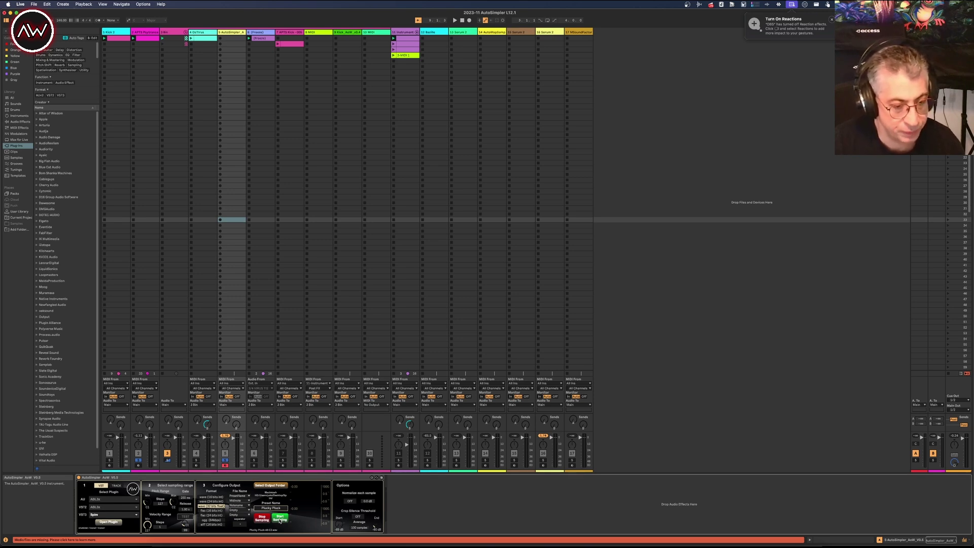
# Run a brief AutoSampler pass on the Spire preset and open the Spire output folder in Finder
pyautogui.click(280, 518)
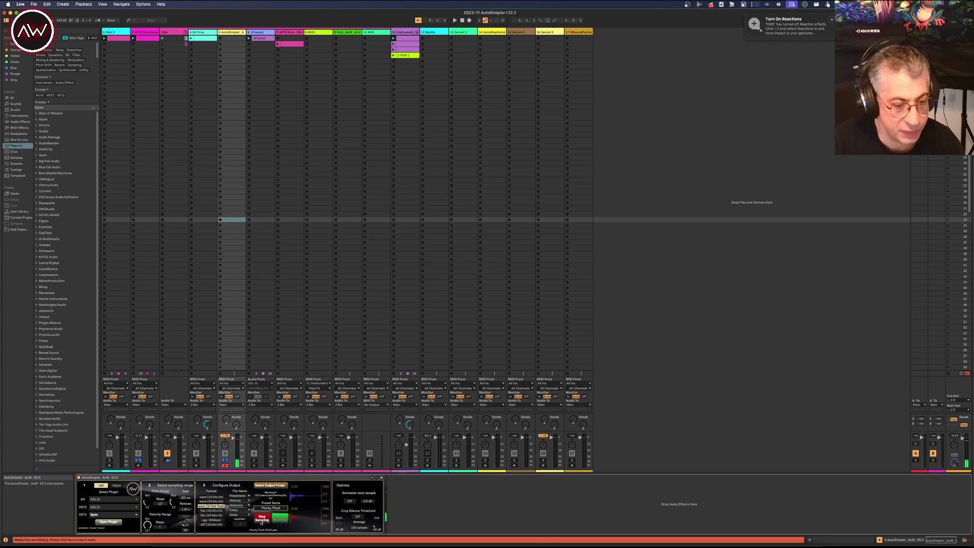
pyautogui.click(261, 520)
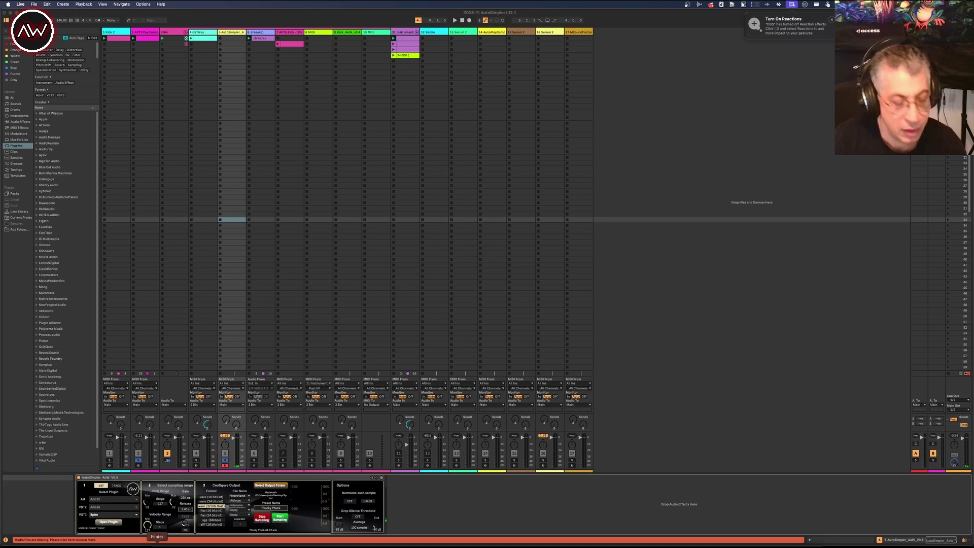
pyautogui.click(156, 545)
pyautogui.click(656, 167)
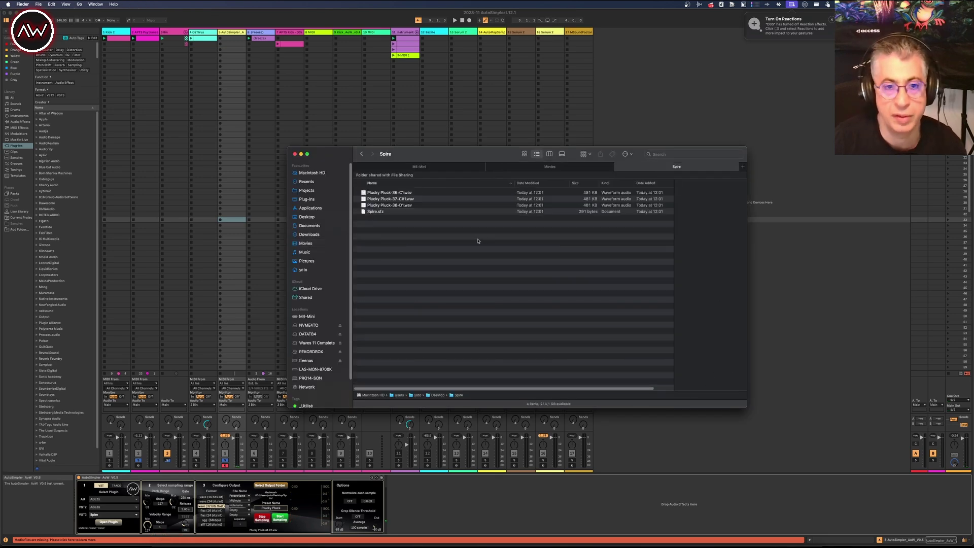
# Trash all the Plucky Pluck files in the Spire folder and go back to Live
pyautogui.press('super+a')
pyautogui.press('super+BackSpace')
pyautogui.click(297, 526)
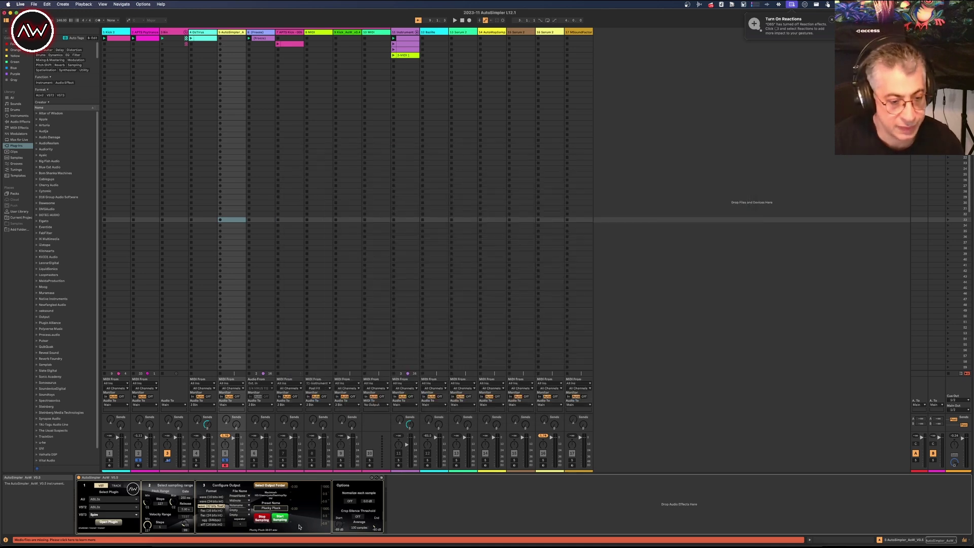
# Sample Spire briefly, then trash the four Plucky Pluck WAVs (C1–D#1) and return to Live
pyautogui.click(281, 518)
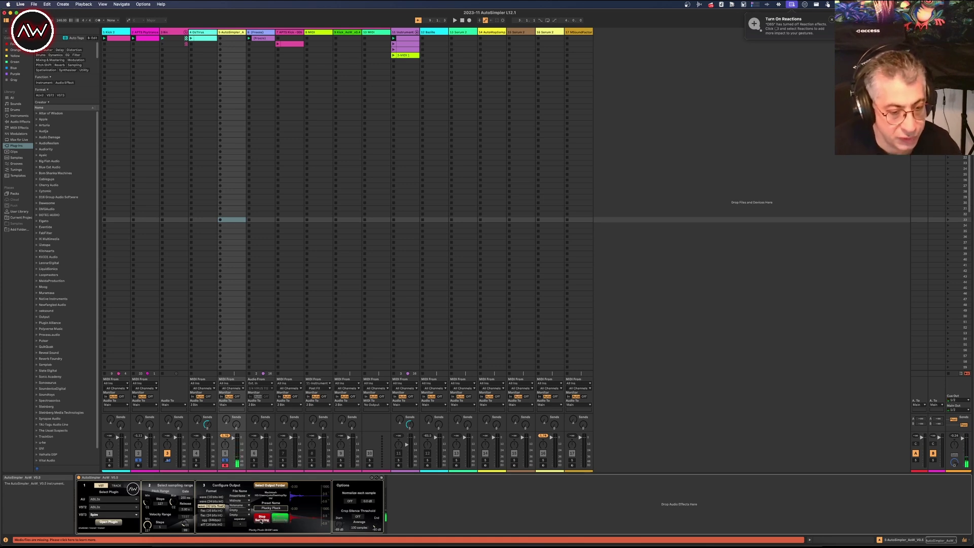
pyautogui.click(262, 517)
pyautogui.press('super+a')
pyautogui.press('super+BackSpace')
pyautogui.click(454, 487)
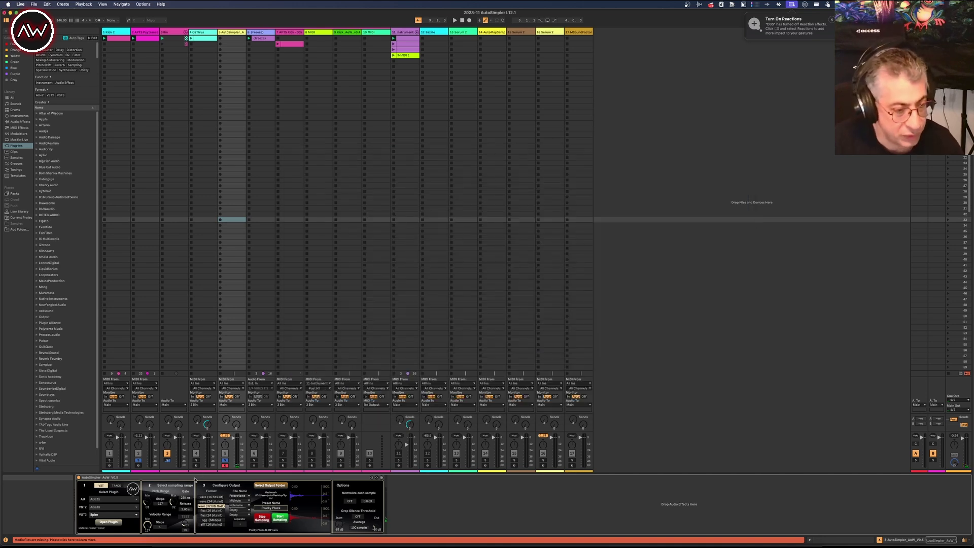
# Raise AutoSimpler's Release to 4000 and sample Spire from C1 to C2, opening the output folder
pyautogui.moveTo(185, 509); pyautogui.dragTo(186, 499)
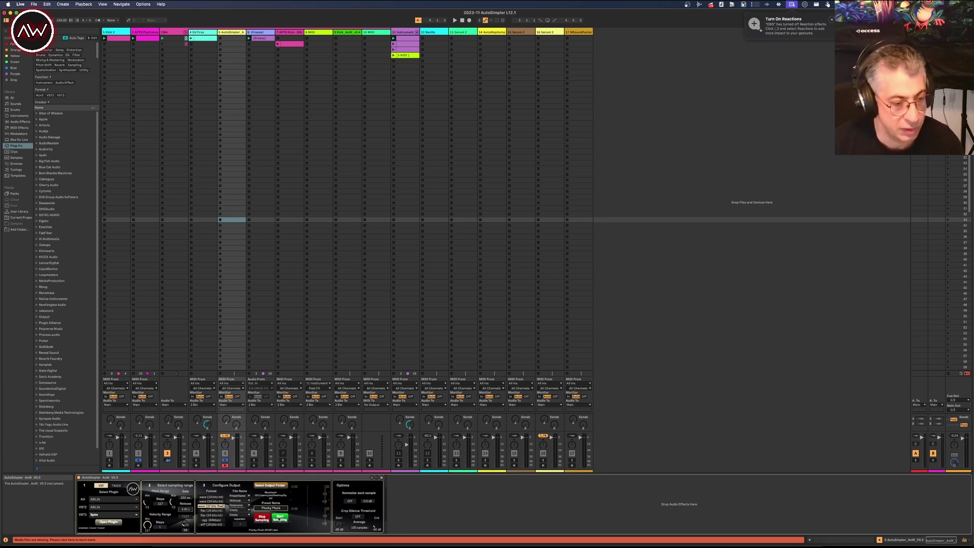
pyautogui.click(279, 519)
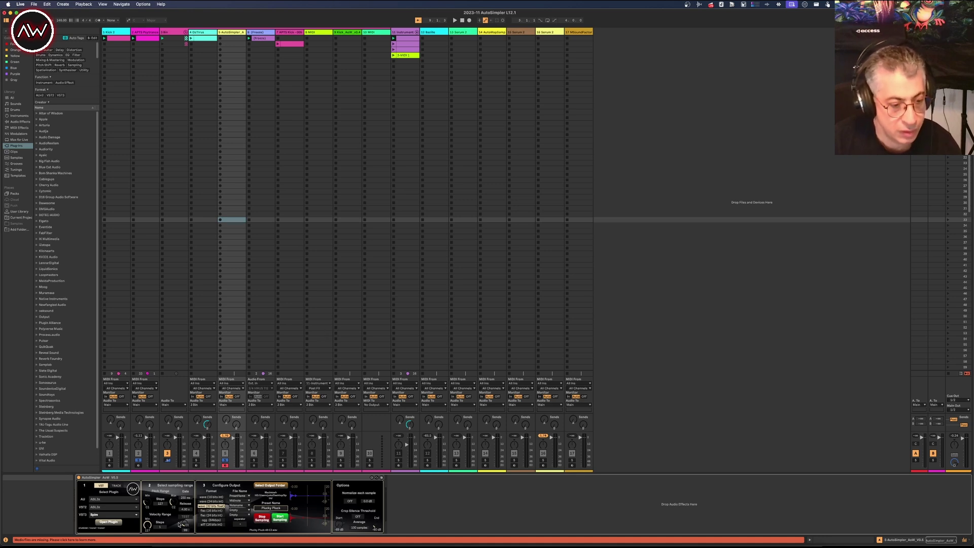
pyautogui.click(264, 529)
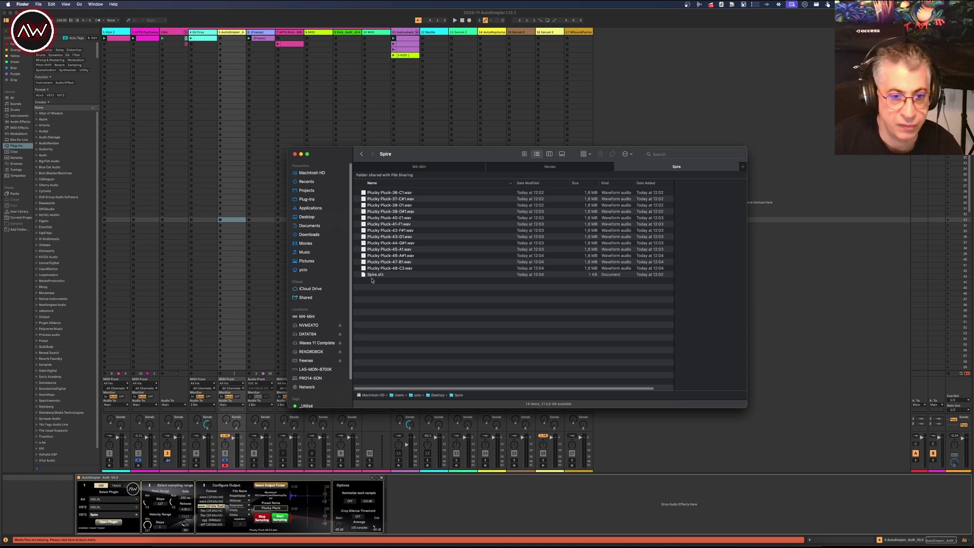
# Select Spire.sfz in the Spire folder and bring up its context menu
pyautogui.click(372, 275)
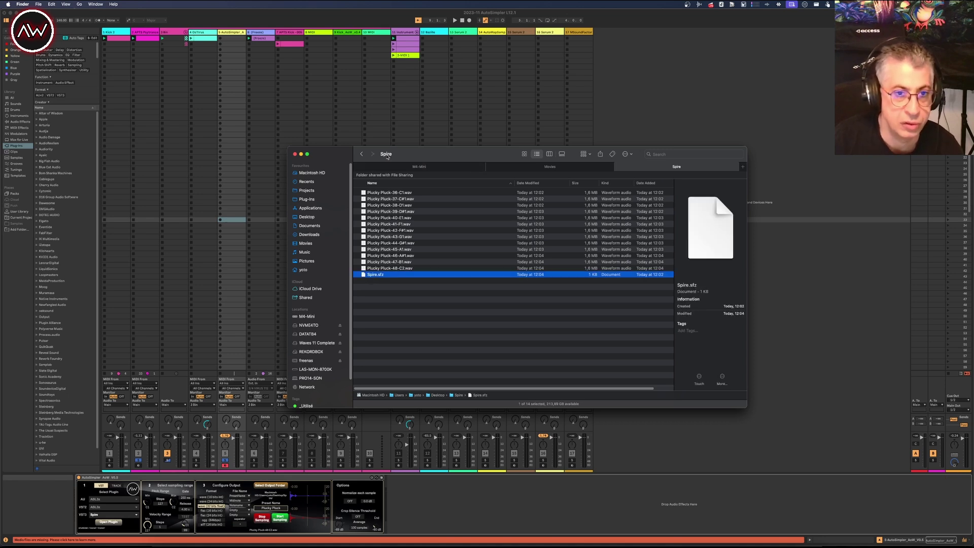
pyautogui.rightClick(376, 275)
# Open Spire.sfz in TextMate, centre it to review the region lines, then close it
pyautogui.moveTo(410, 288)
pyautogui.click(459, 321)
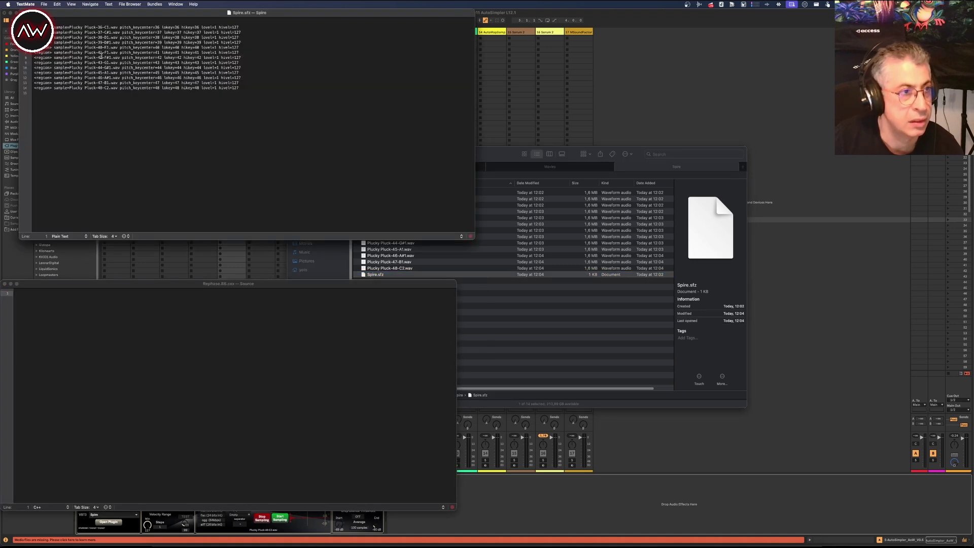
pyautogui.moveTo(100, 18); pyautogui.dragTo(397, 203)
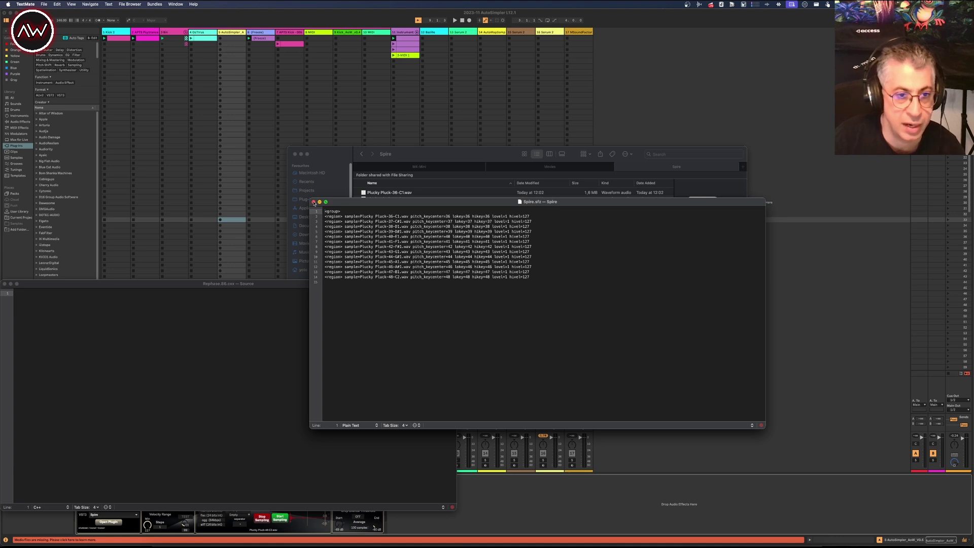
pyautogui.click(314, 202)
# Deselect Spire.sfz in the Finder folder and switch back to Live on track 16
pyautogui.click(504, 338)
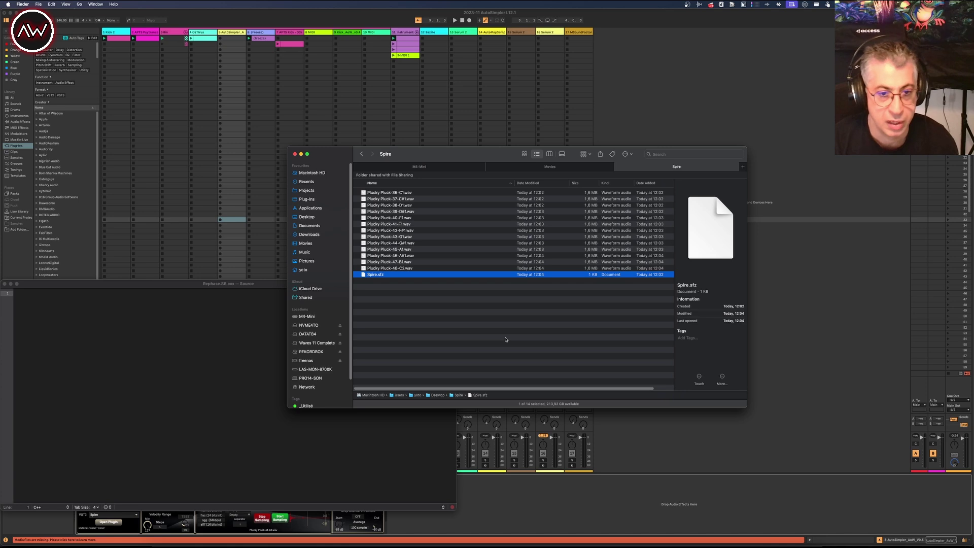
pyautogui.click(505, 339)
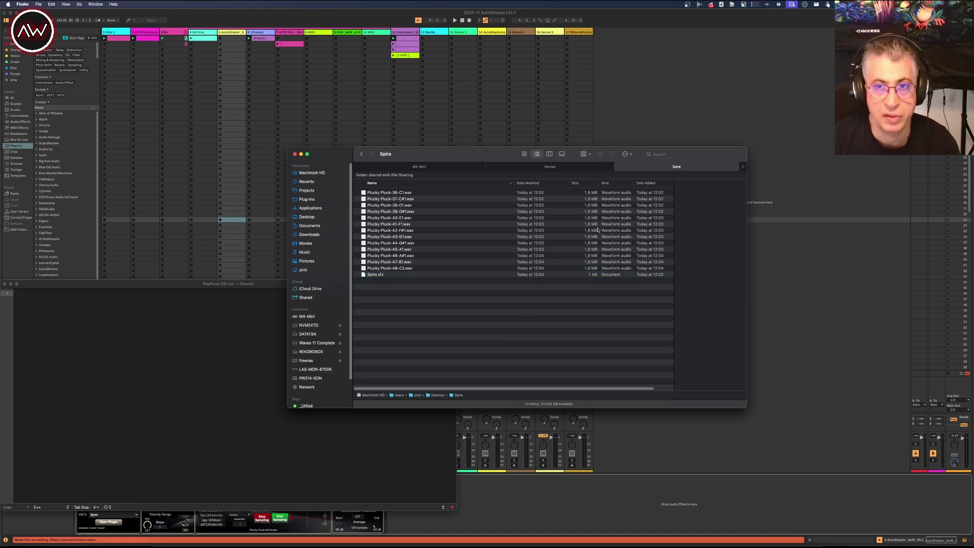
pyautogui.press('super+Tab')
pyautogui.click(547, 319)
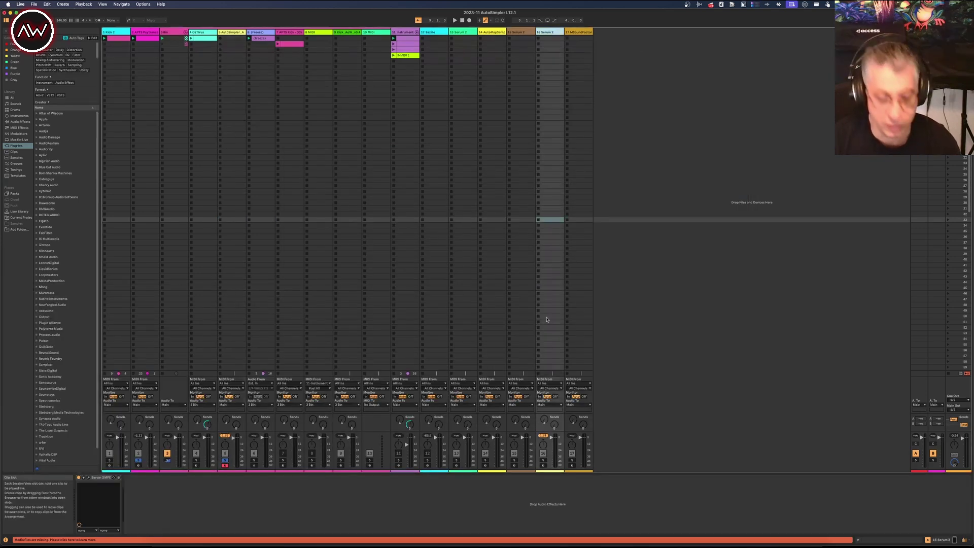
# Solo track 16 and open Serum 2, starting then cancelling an SFZ load on OSC A
pyautogui.click(543, 459)
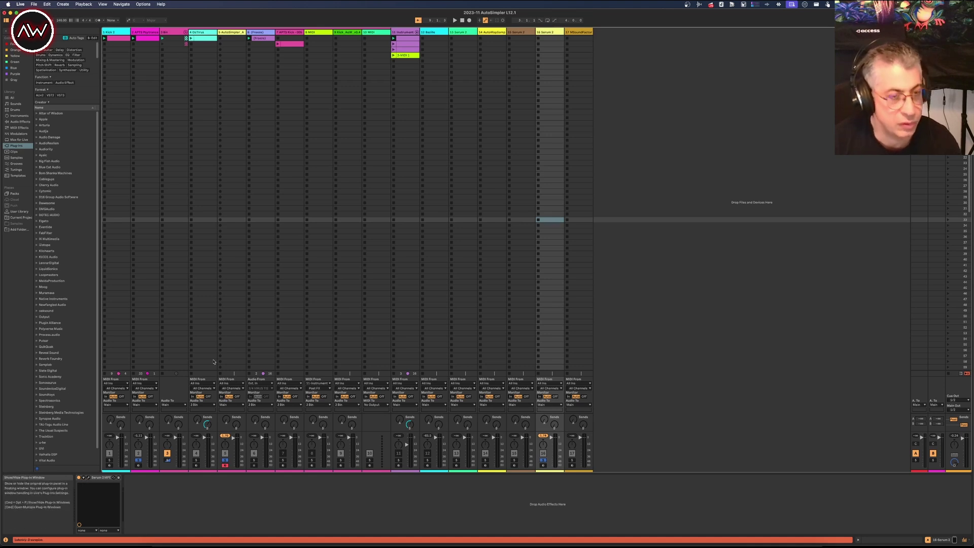
pyautogui.click(83, 478)
pyautogui.click(363, 193)
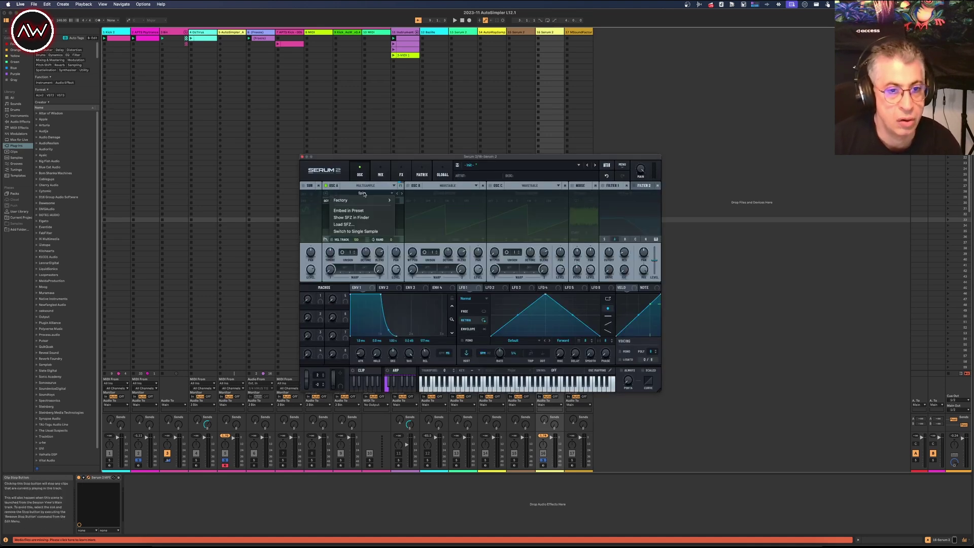
pyautogui.click(344, 224)
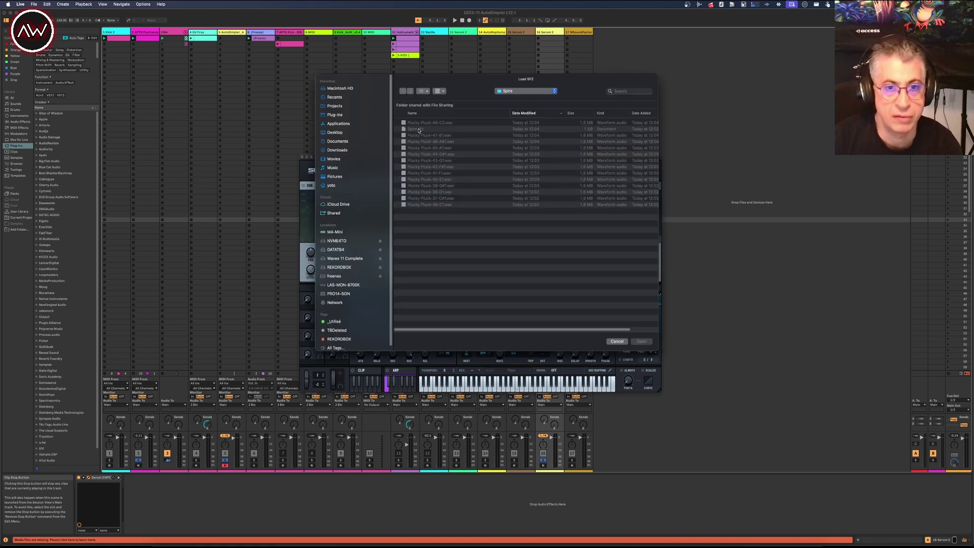
pyautogui.click(616, 340)
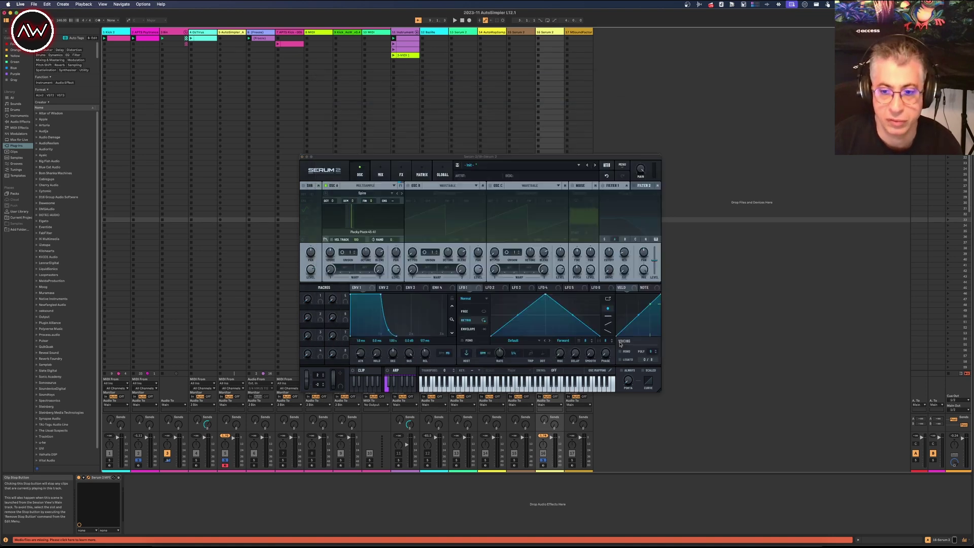
# Switch Serum's OSC A to single-sample mode, then back to wavetable mode
pyautogui.click(363, 193)
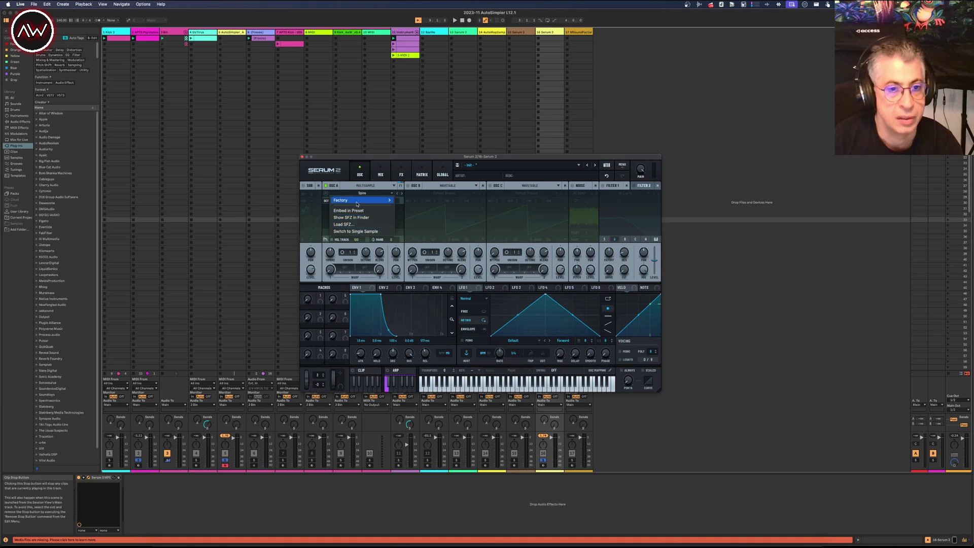
pyautogui.click(354, 231)
pyautogui.click(363, 194)
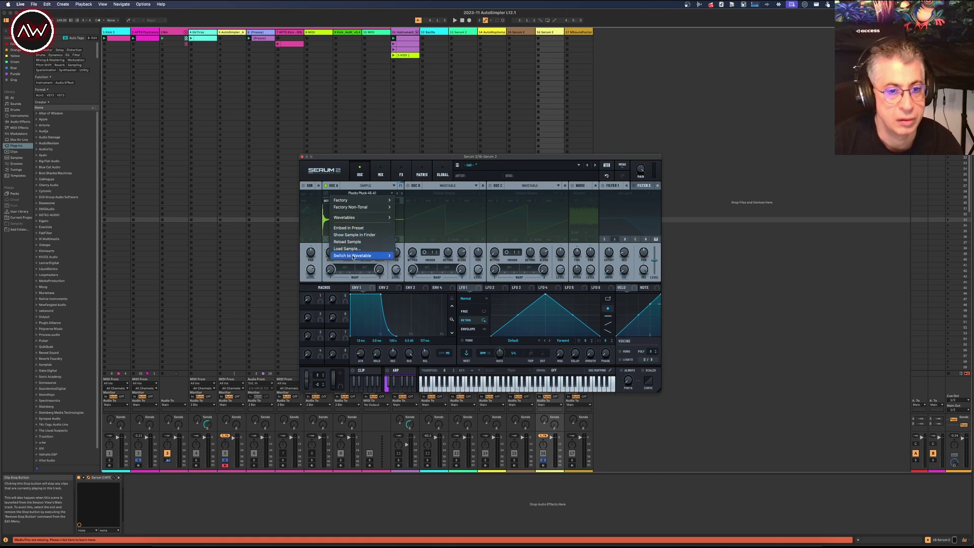
pyautogui.click(417, 262)
pyautogui.click(365, 194)
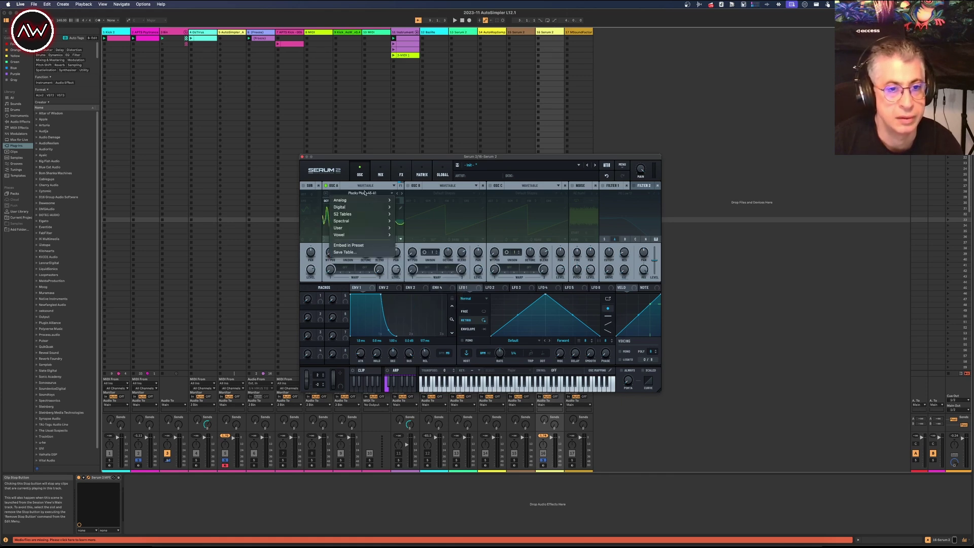
pyautogui.click(365, 186)
# Set OSC A to Multisample and load the Spire.sfz map into it
pyautogui.click(365, 185)
pyautogui.click(359, 199)
pyautogui.click(360, 194)
pyautogui.click(355, 225)
pyautogui.doubleClick(414, 130)
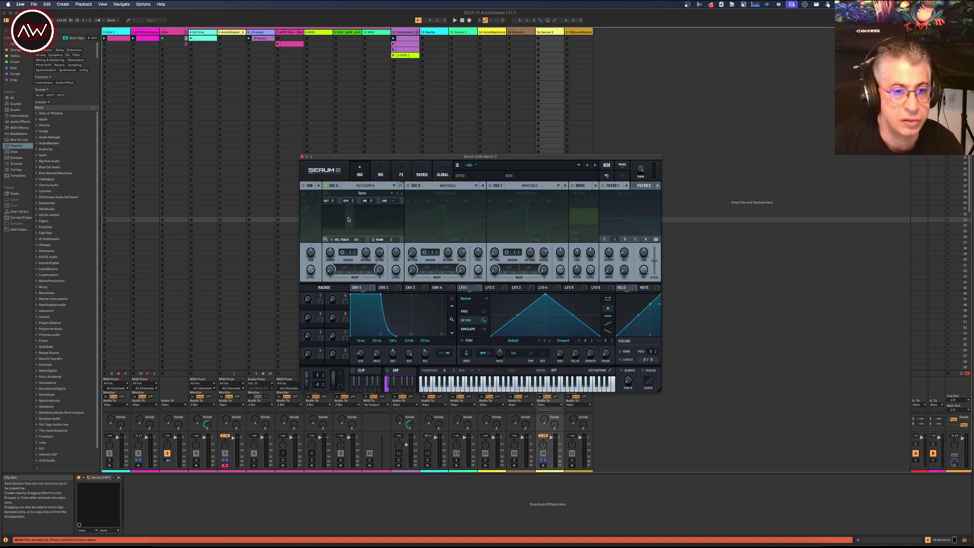
pyautogui.click(371, 193)
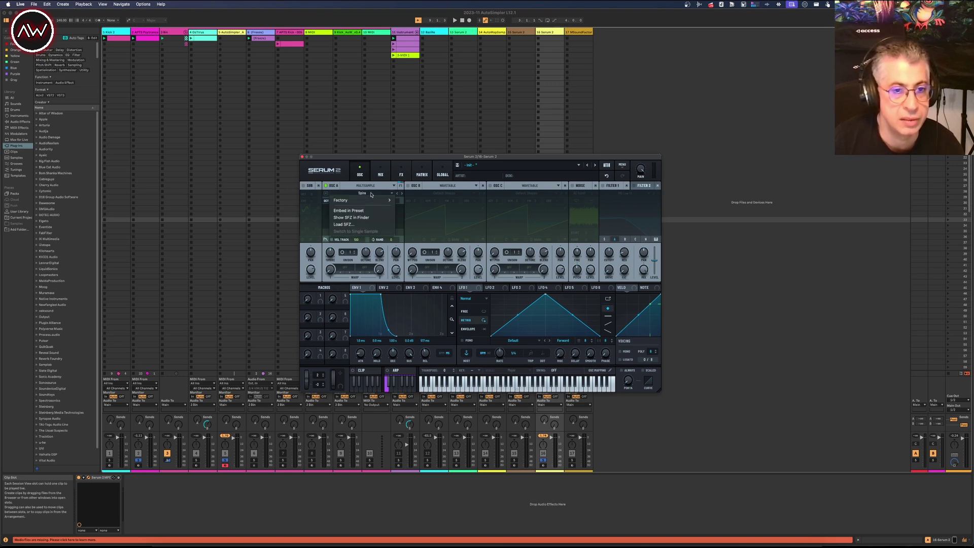
pyautogui.click(368, 193)
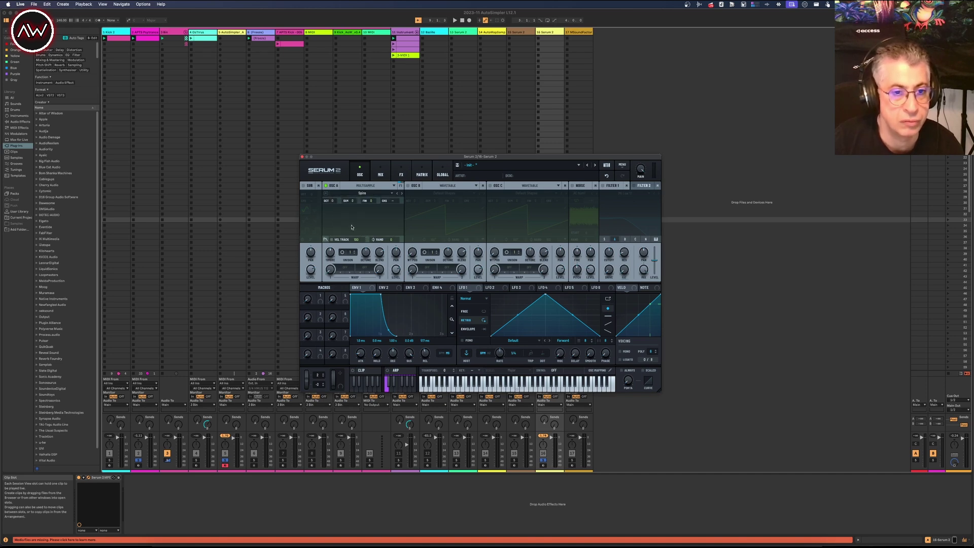
pyautogui.click(453, 390)
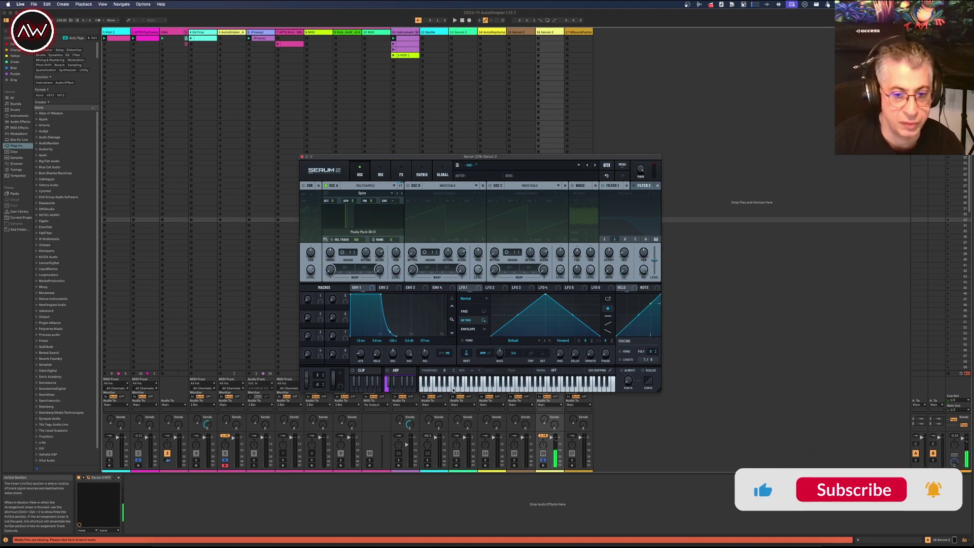
pyautogui.click(453, 390)
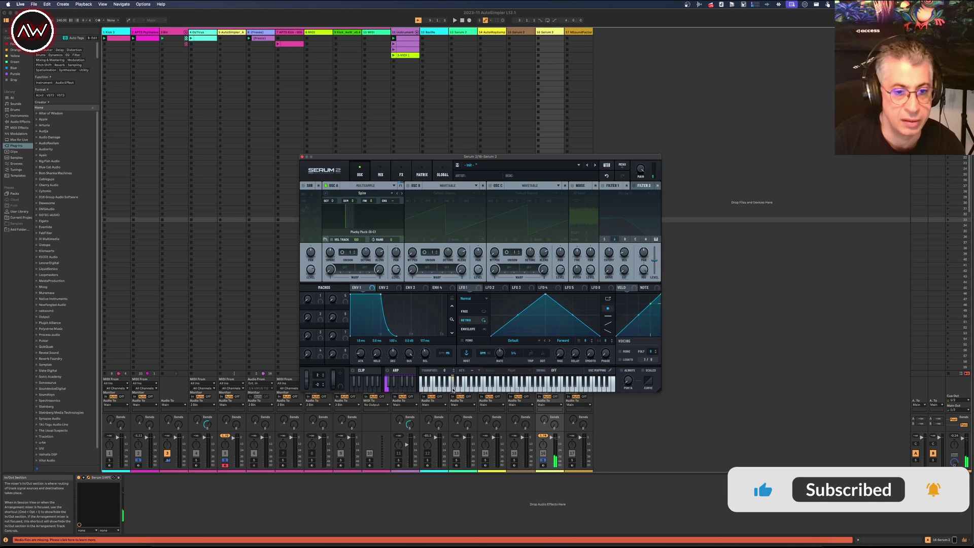
pyautogui.click(474, 391)
pyautogui.click(484, 388)
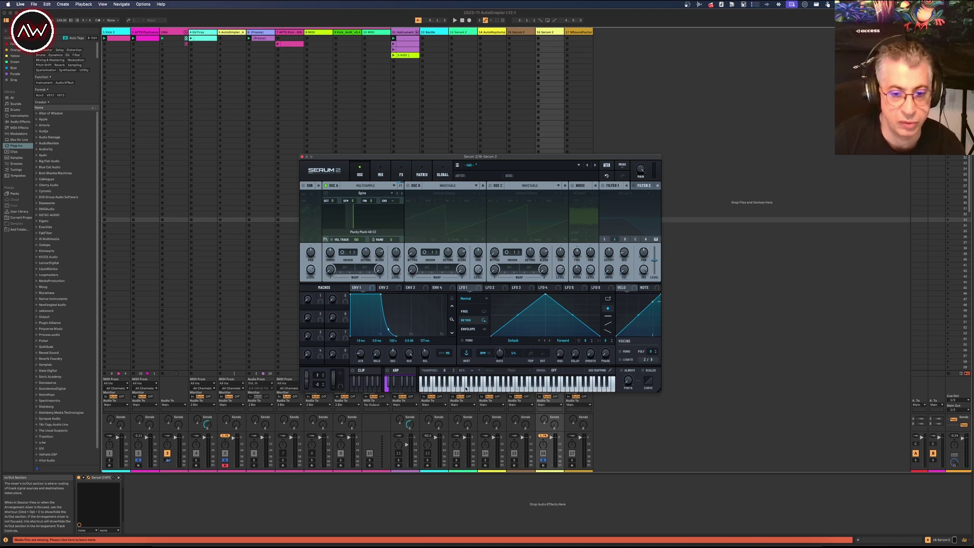
pyautogui.click(465, 389)
pyautogui.click(471, 389)
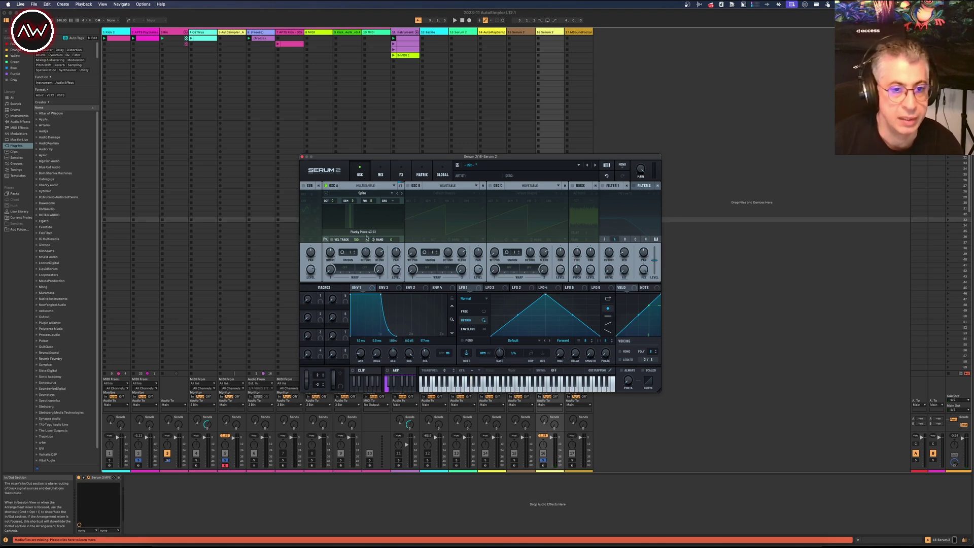
pyautogui.click(467, 385)
pyautogui.click(472, 386)
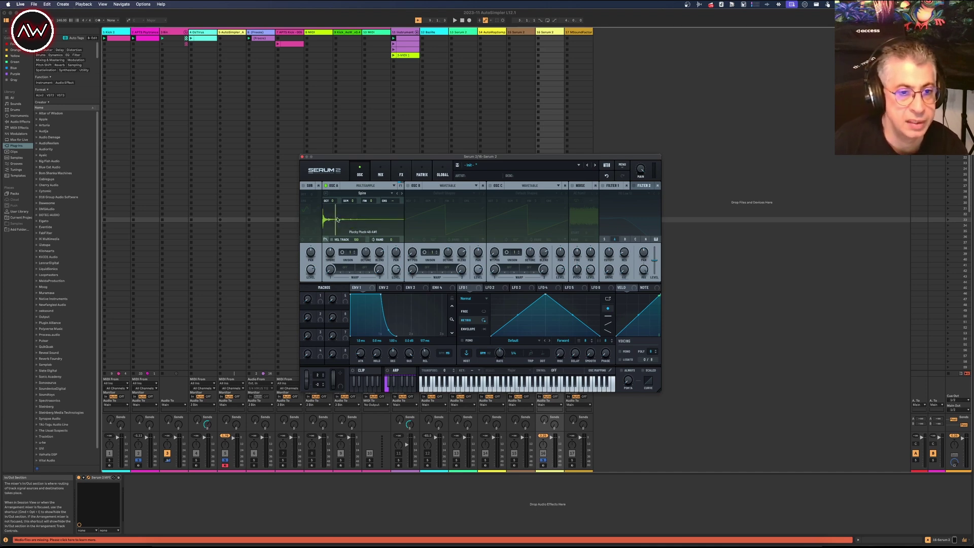
pyautogui.click(470, 378)
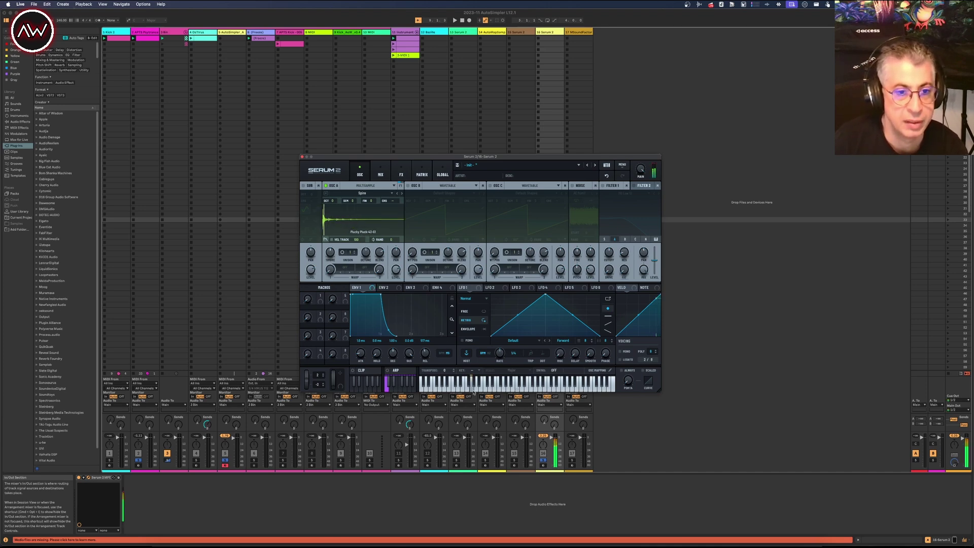
pyautogui.click(462, 386)
pyautogui.click(467, 386)
pyautogui.click(464, 386)
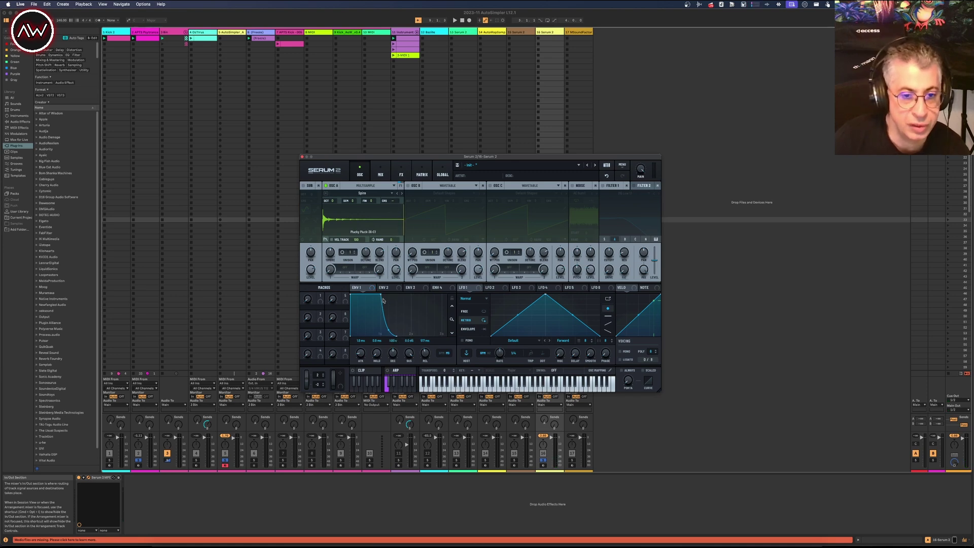
# Drag ENV 1 to lower sustain and set decay near 2.67 s, auditioning a note
pyautogui.moveTo(383, 299); pyautogui.dragTo(436, 351)
pyautogui.click(464, 386)
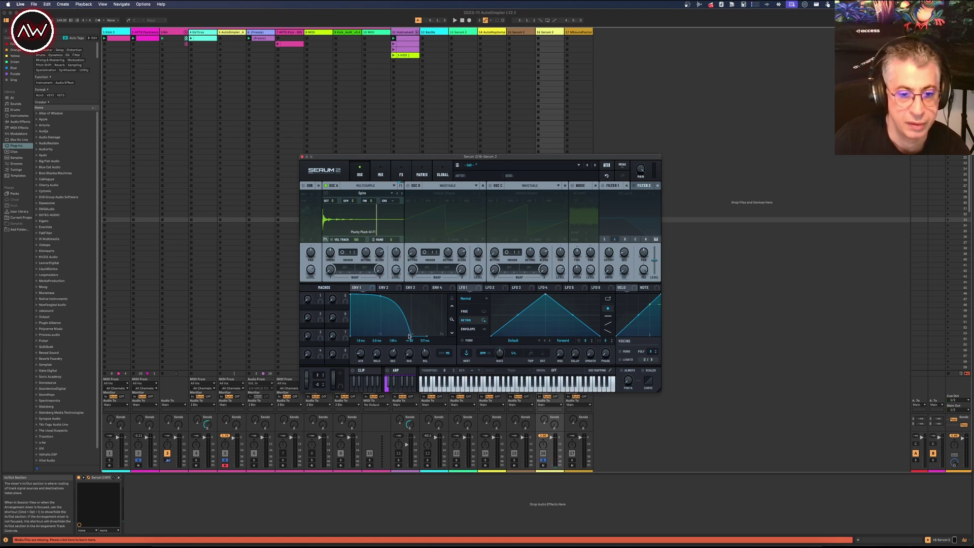
pyautogui.moveTo(409, 336); pyautogui.dragTo(446, 340)
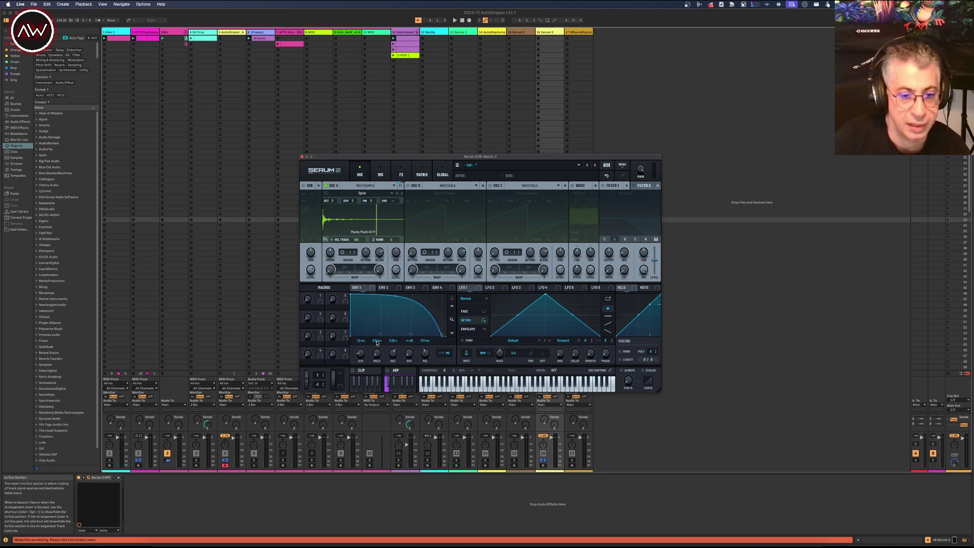
# Set ENV 1's hold time to 2.50 s by entering 2500
pyautogui.doubleClick(376, 340)
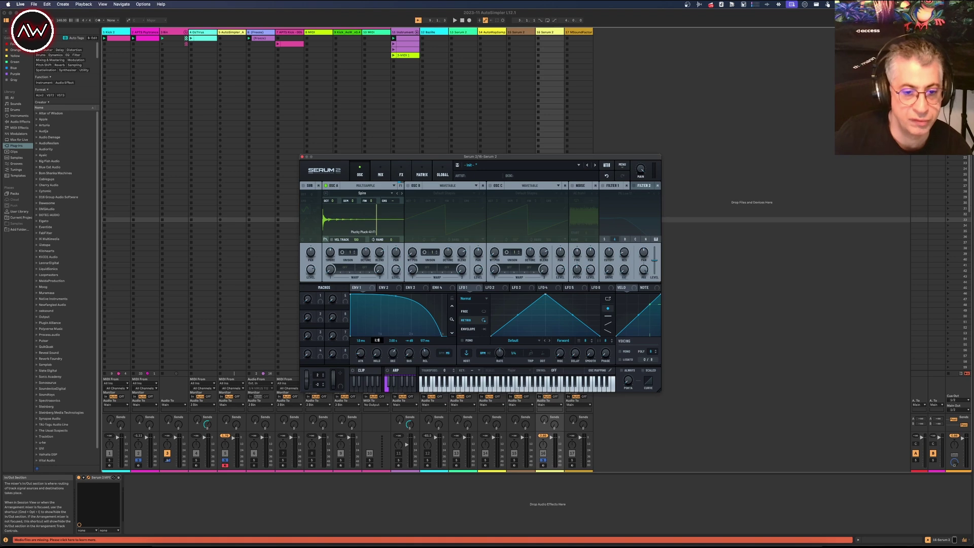
pyautogui.press('Return')
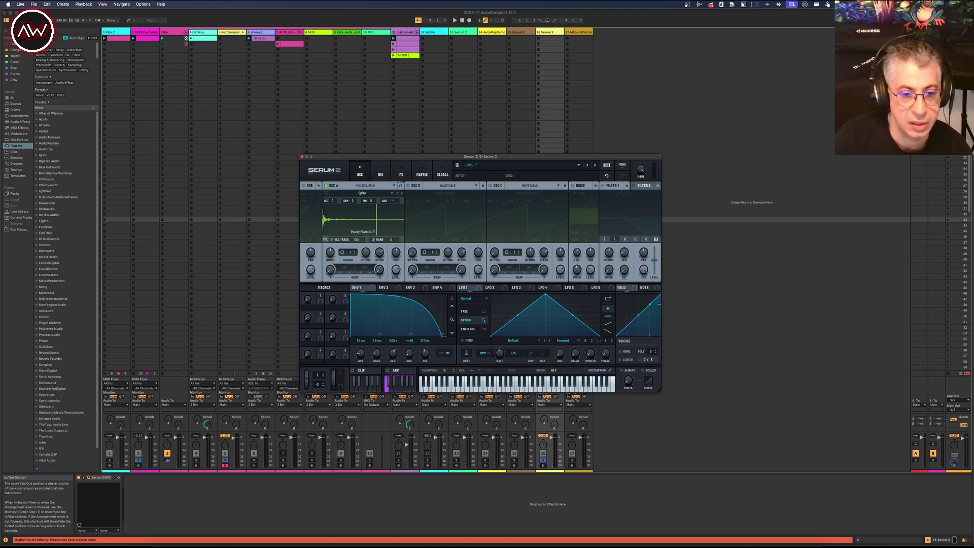
pyautogui.doubleClick(376, 340)
pyautogui.write('2500')
pyautogui.press('Return')
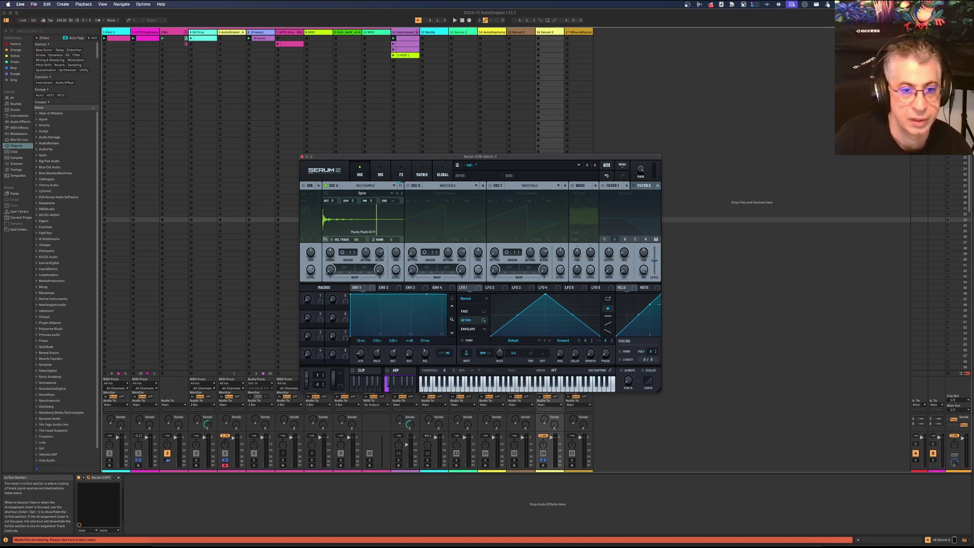
# Set ENV 1's decay to 500 ms and audition notes including E1
pyautogui.doubleClick(393, 341)
pyautogui.write('500')
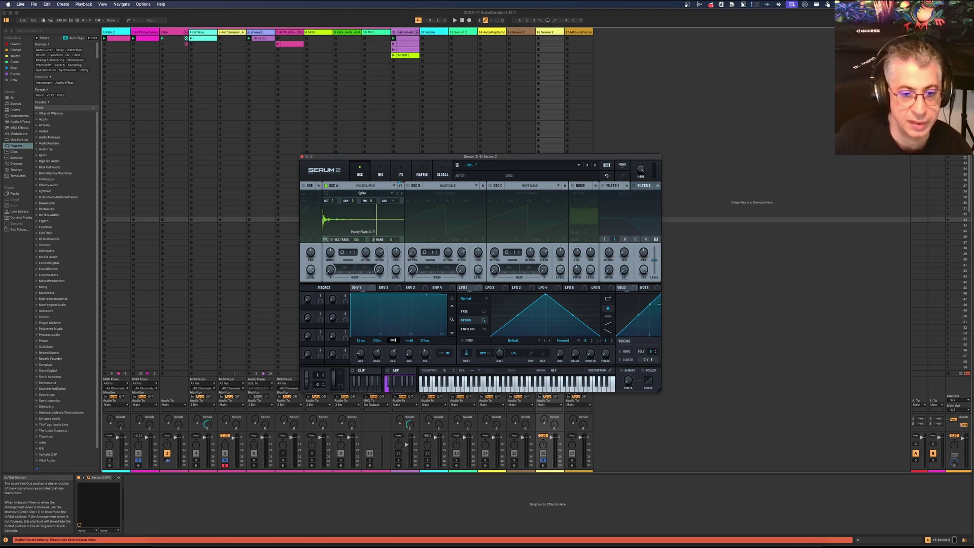
pyautogui.press('Return')
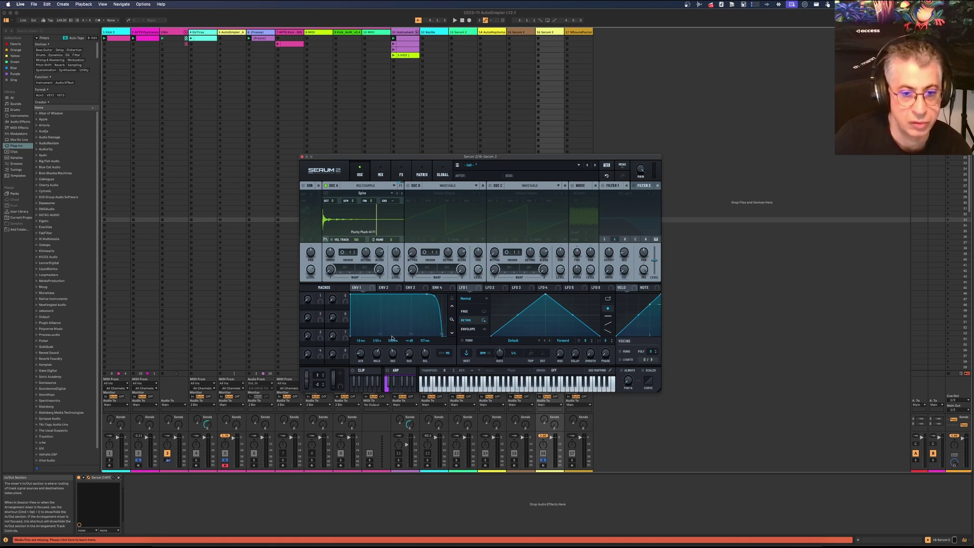
pyautogui.click(452, 390)
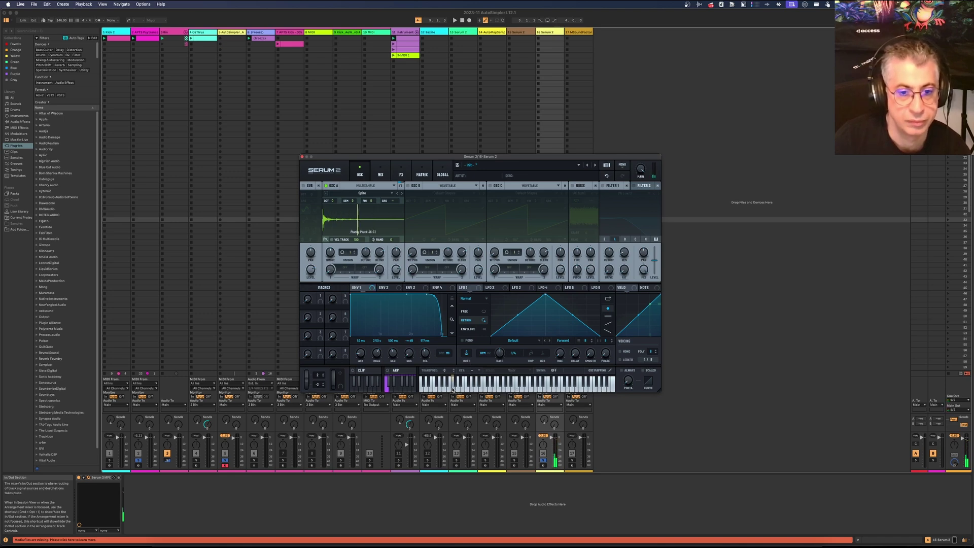
pyautogui.click(461, 389)
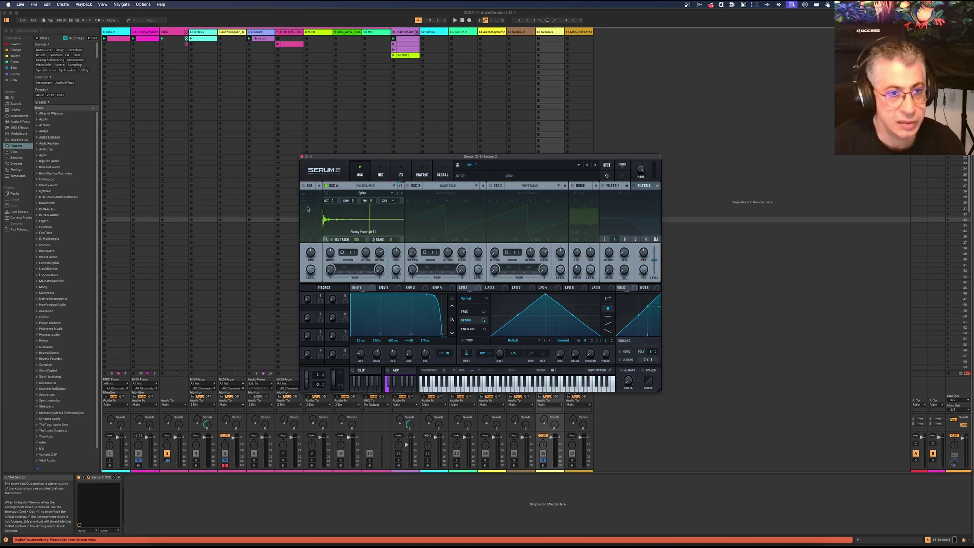
# Close Serum 2, then switch track 5's AutoSimpler to TRACK mode with track 2 as source
pyautogui.click(302, 158)
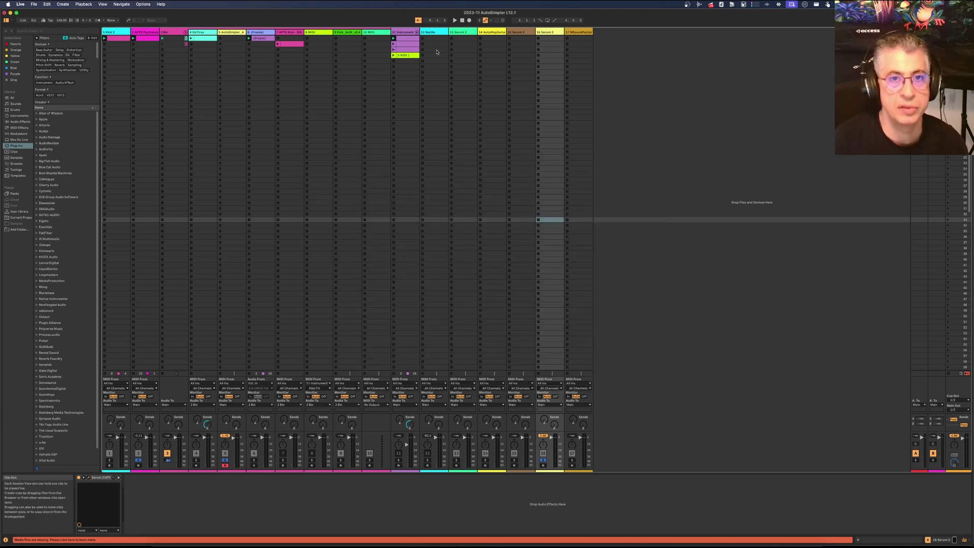
pyautogui.click(225, 284)
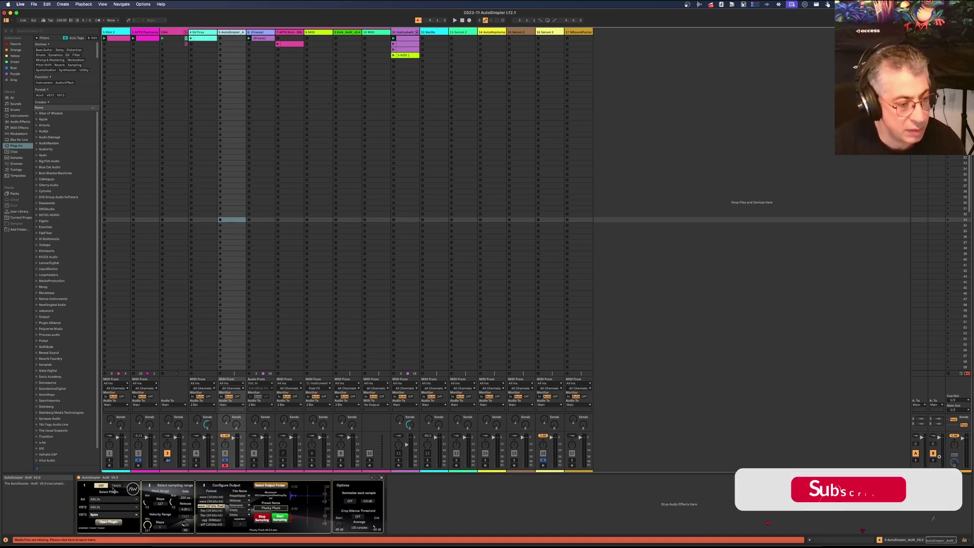
pyautogui.click(116, 486)
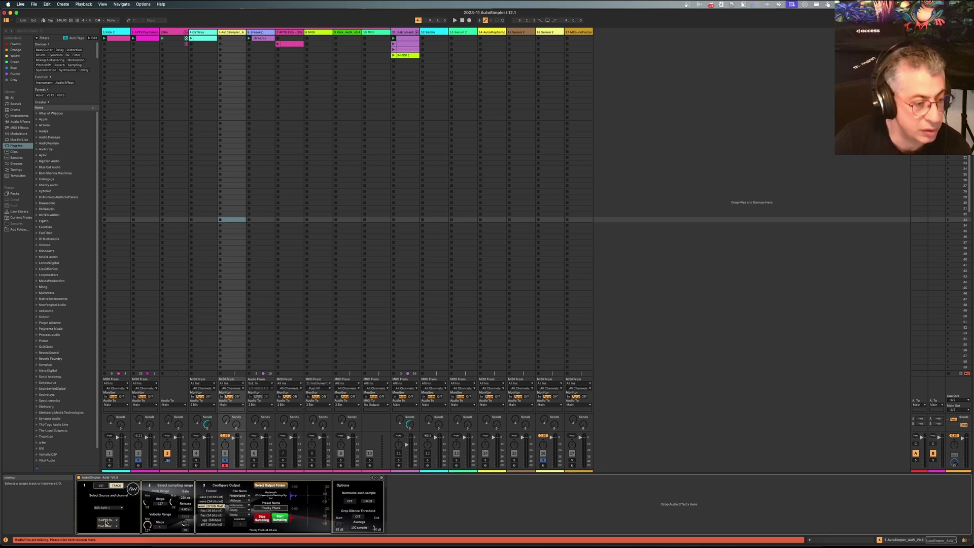
pyautogui.click(106, 521)
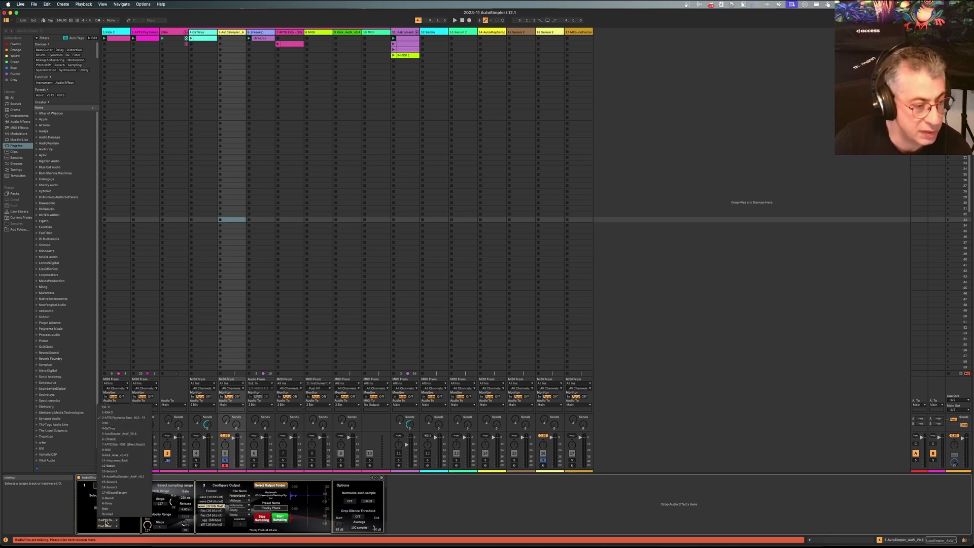
pyautogui.click(496, 518)
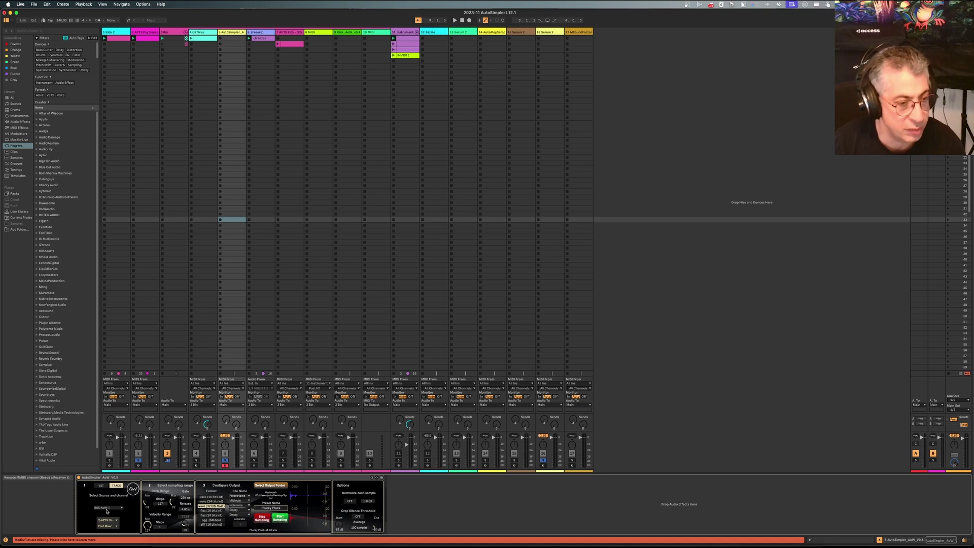
# Route track 2's MIDI input from BUS-AoW-1, then send AutoSimpler's TEST signal and check track 2 responds
pyautogui.click(140, 32)
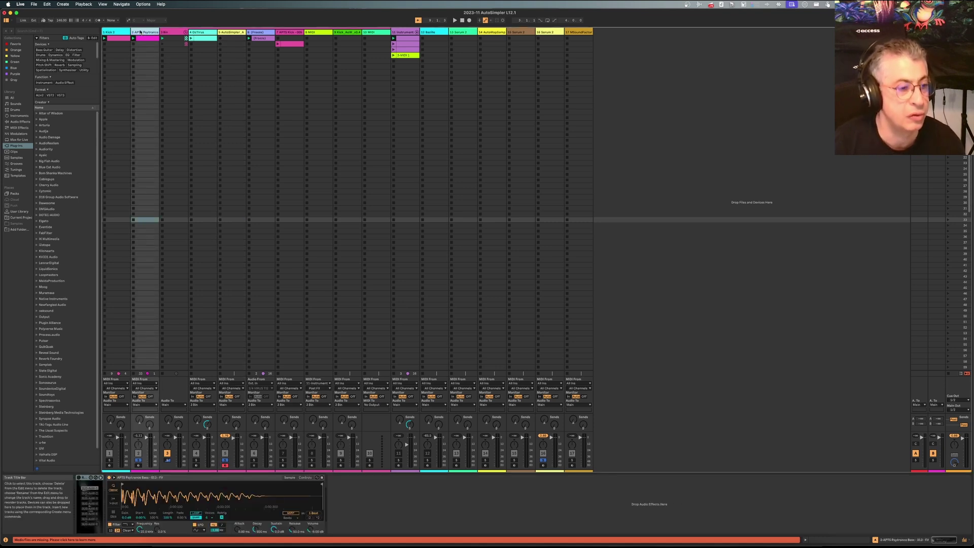
pyautogui.click(88, 488)
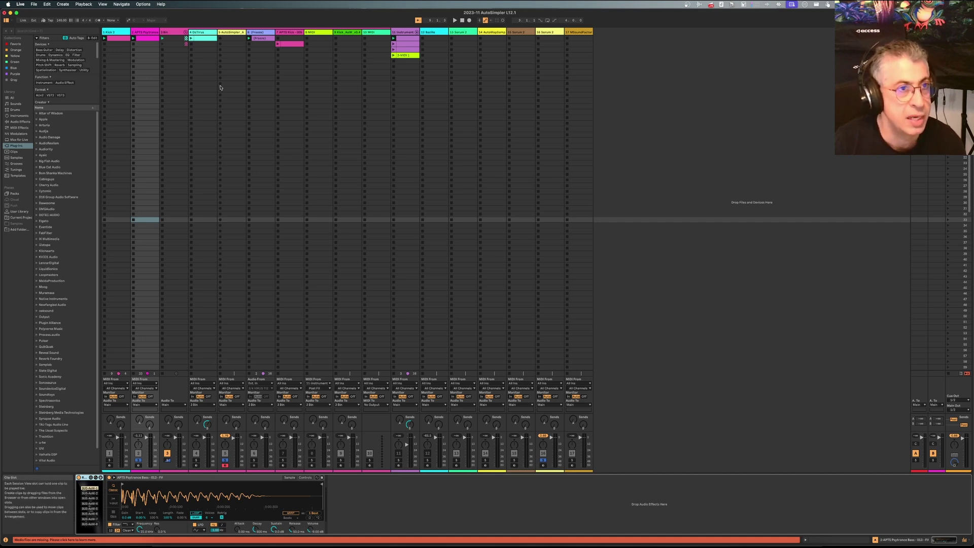
pyautogui.click(230, 32)
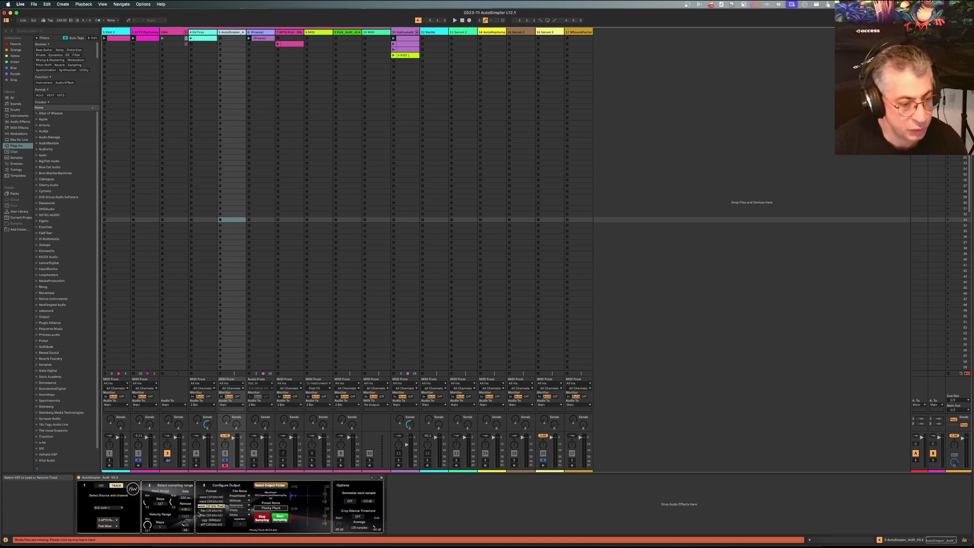
pyautogui.click(185, 517)
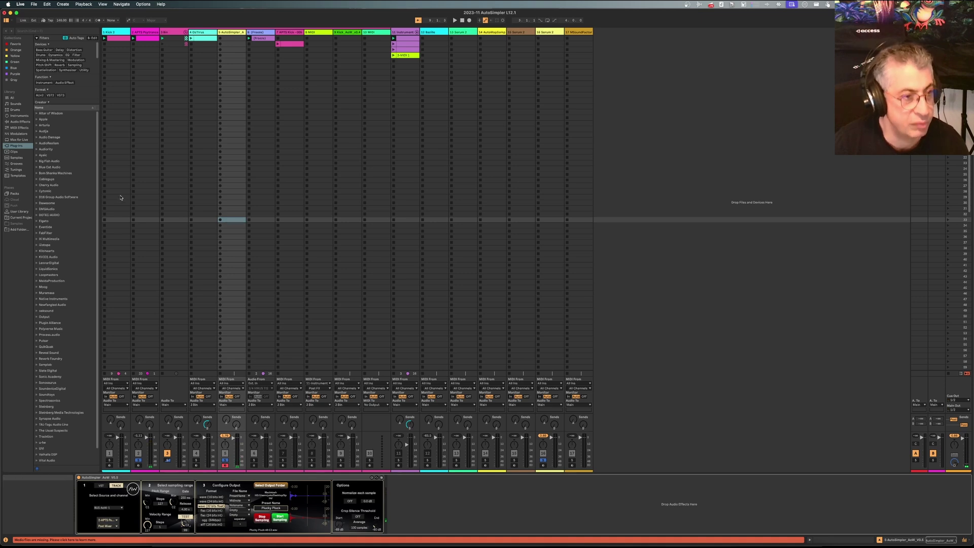
pyautogui.click(146, 33)
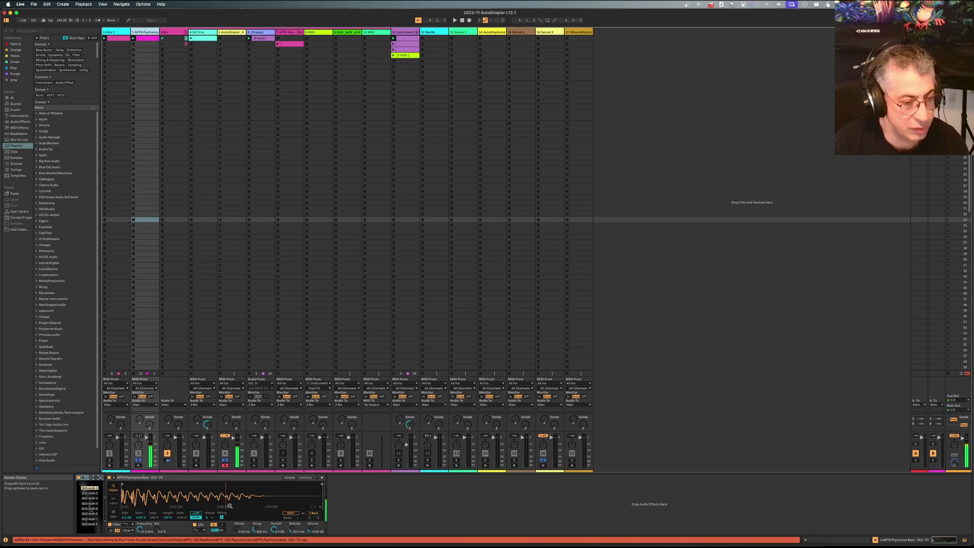
# Move between tracks 2 and 5, ending with the AutoSimpler device on track 5 displayed
pyautogui.press('Right')
pyautogui.press('Right')
pyautogui.press('Right')
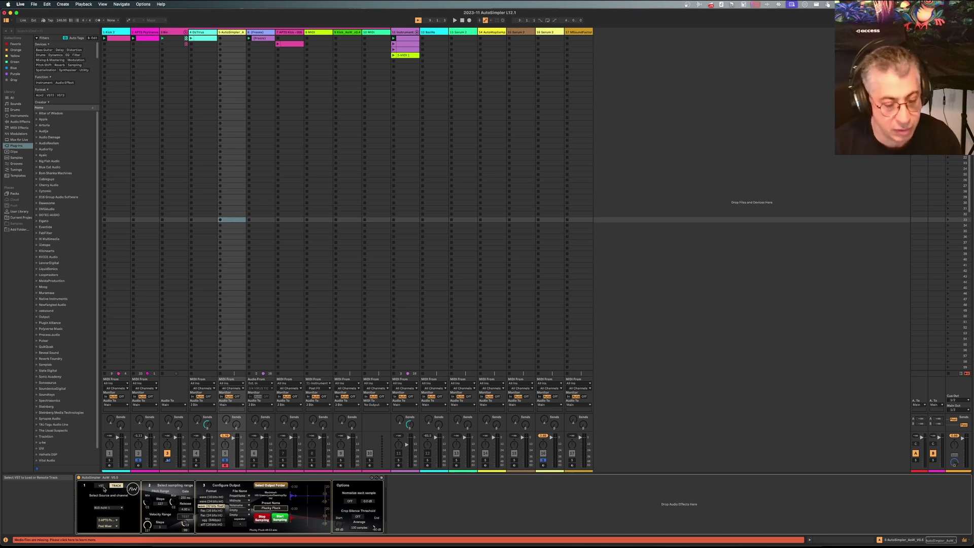
pyautogui.click(158, 32)
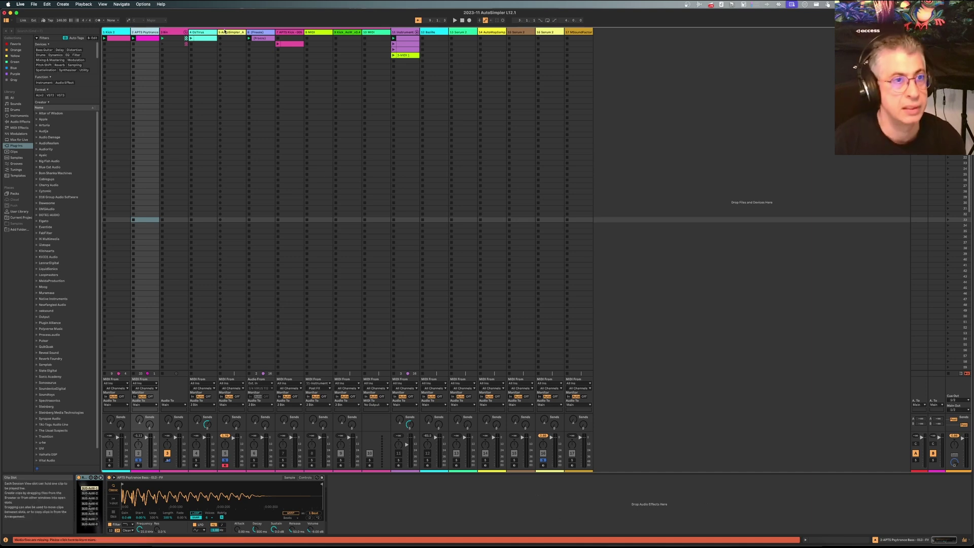
pyautogui.click(226, 33)
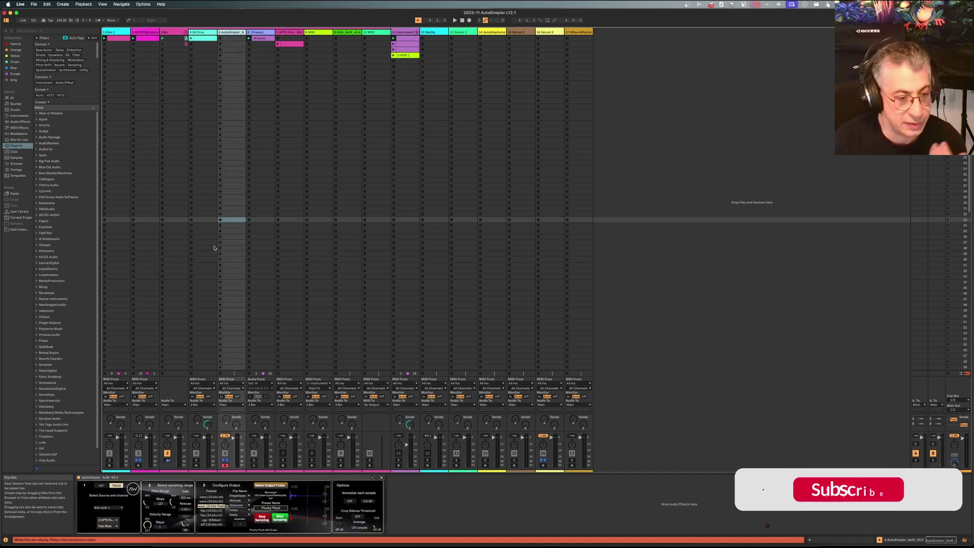